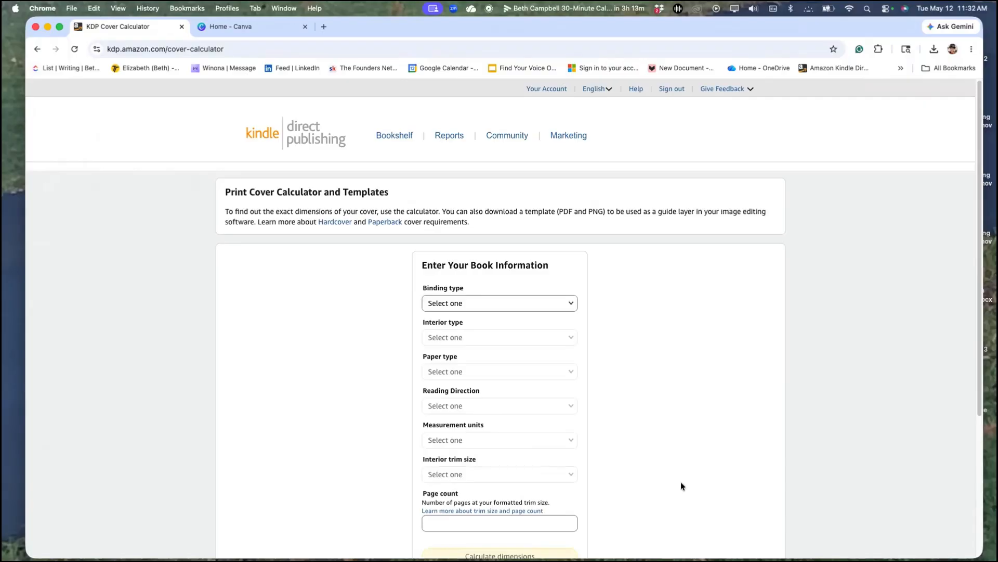
Set the book's binding type to Paperback, interior type to Black & white, and paper type to Cream paper.
scroll(680, 434, down, 5)
scroll(680, 436, up, 2)
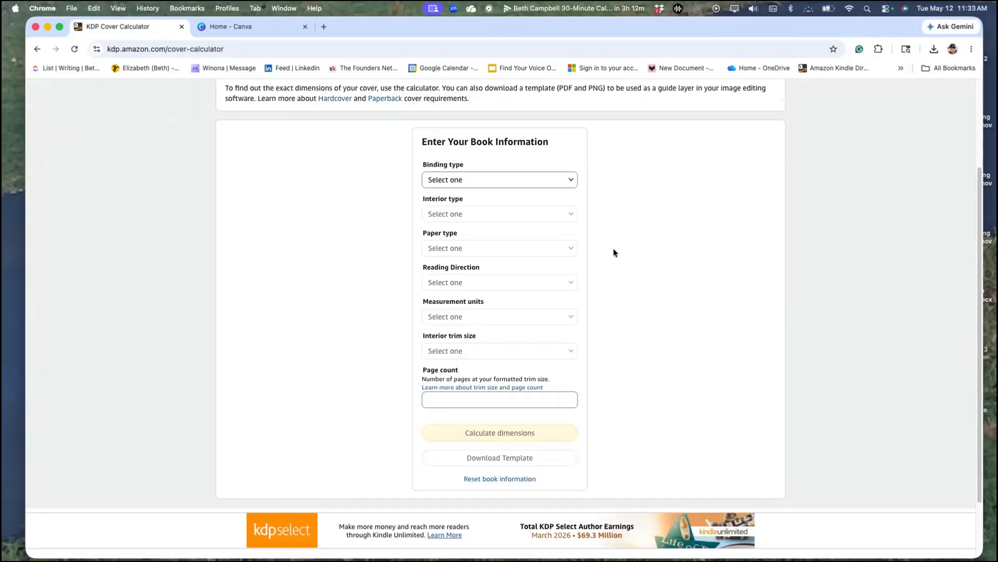
click(572, 182)
click(472, 192)
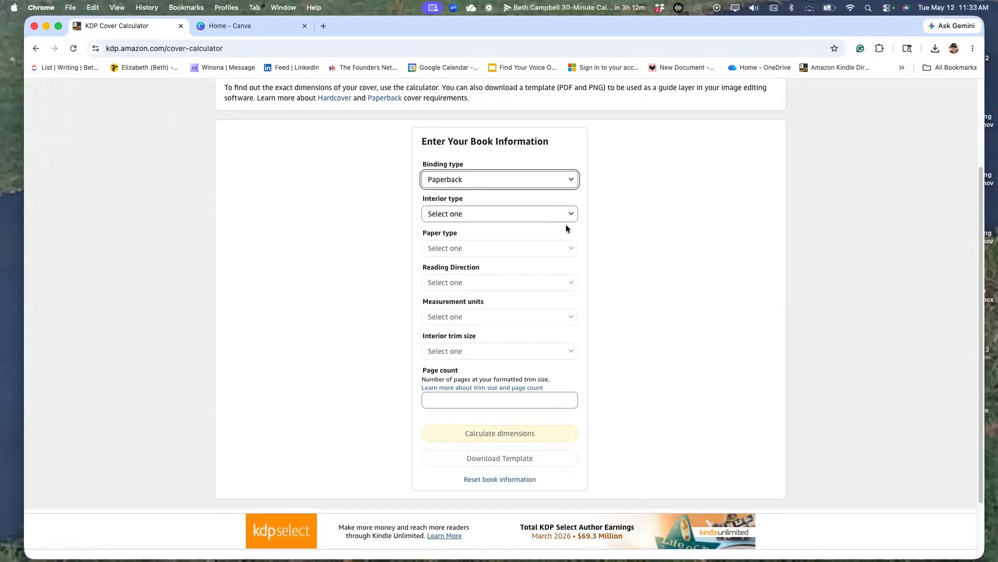
click(571, 215)
click(479, 215)
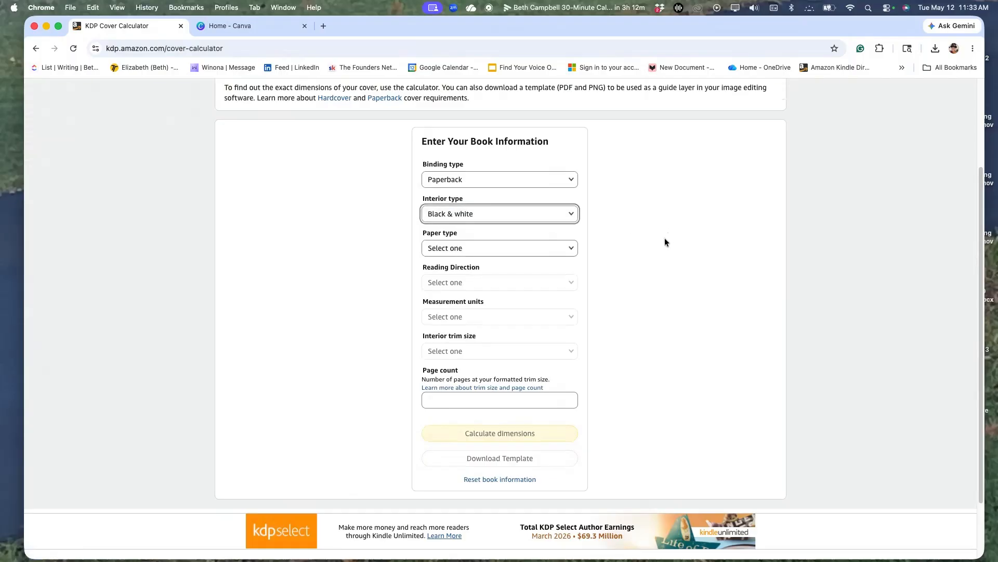
click(570, 249)
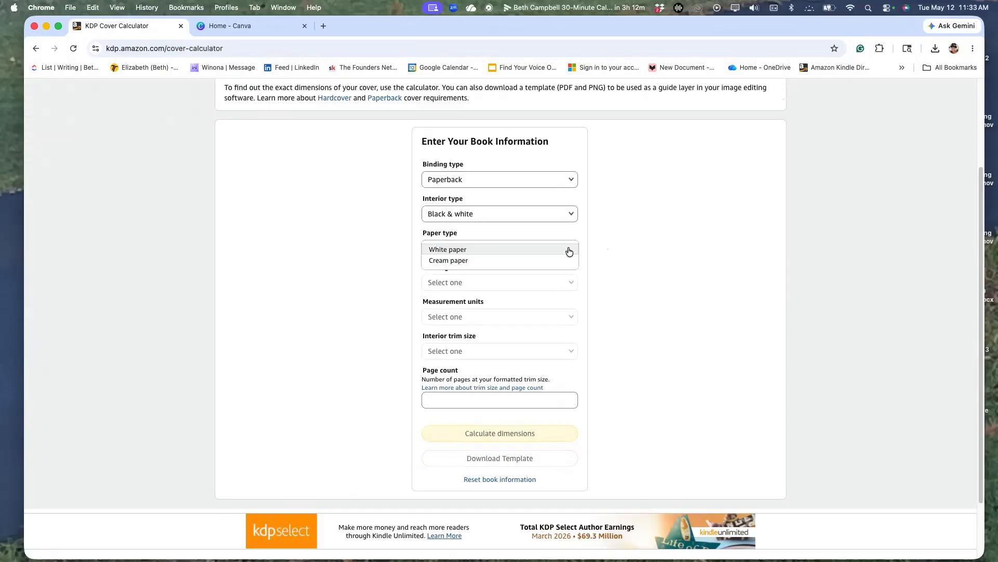
click(460, 261)
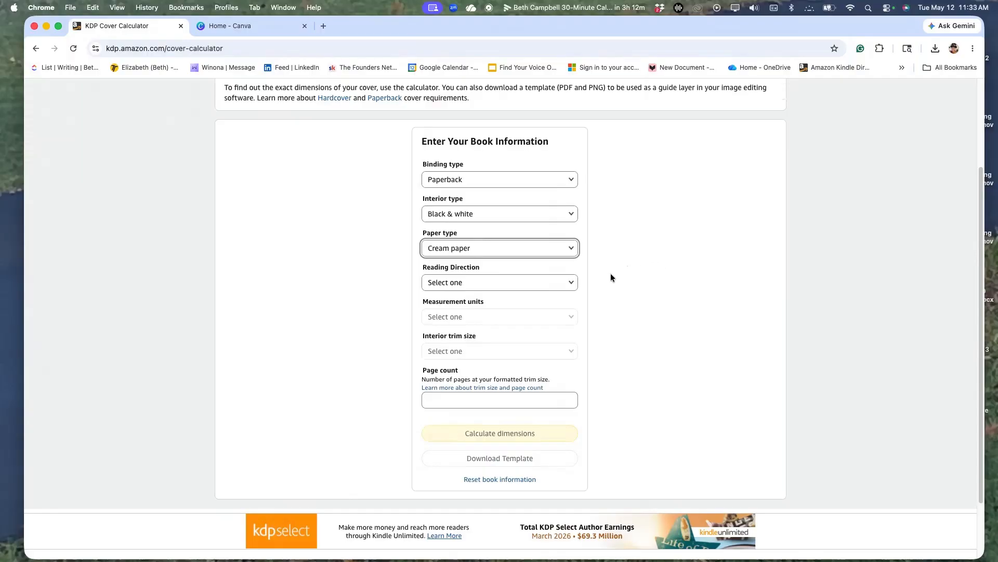
Set the reading direction to Left to Right and the measurement units to Inches.
click(569, 283)
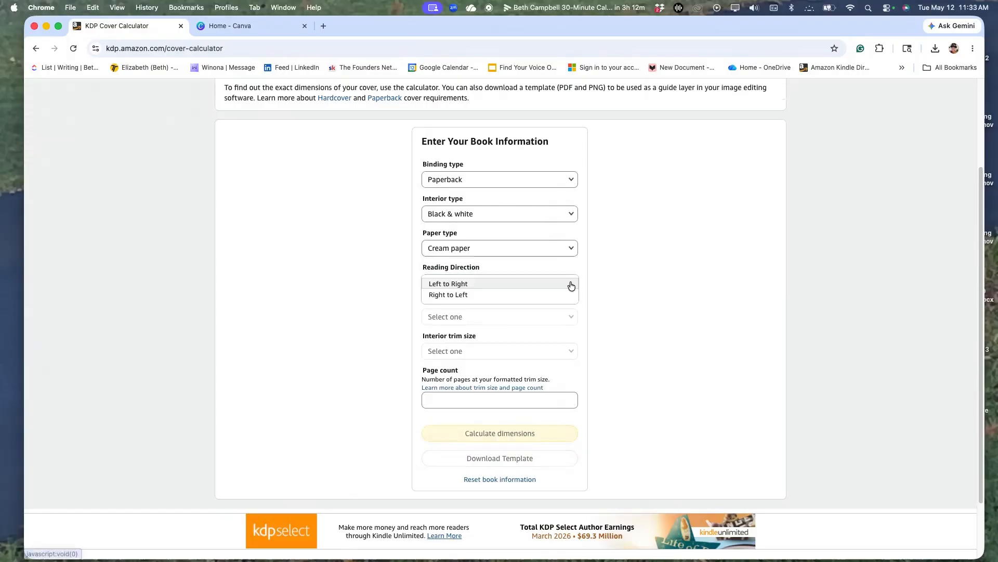
click(465, 285)
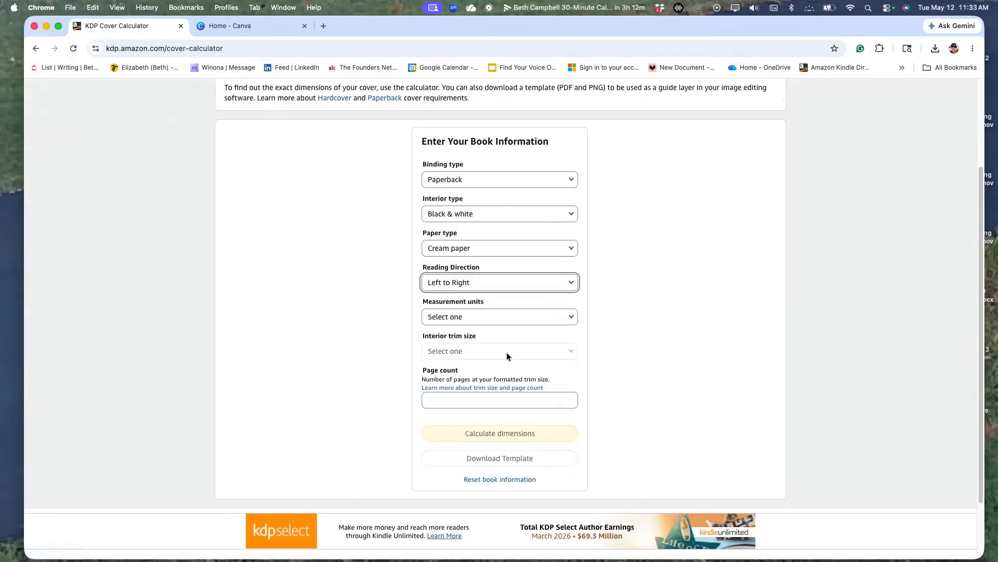
click(571, 319)
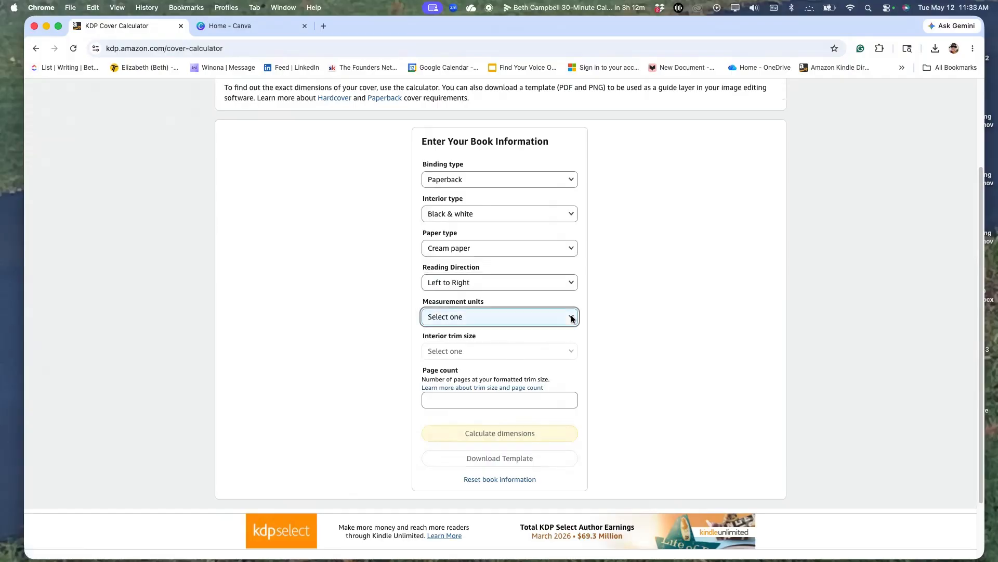
click(571, 318)
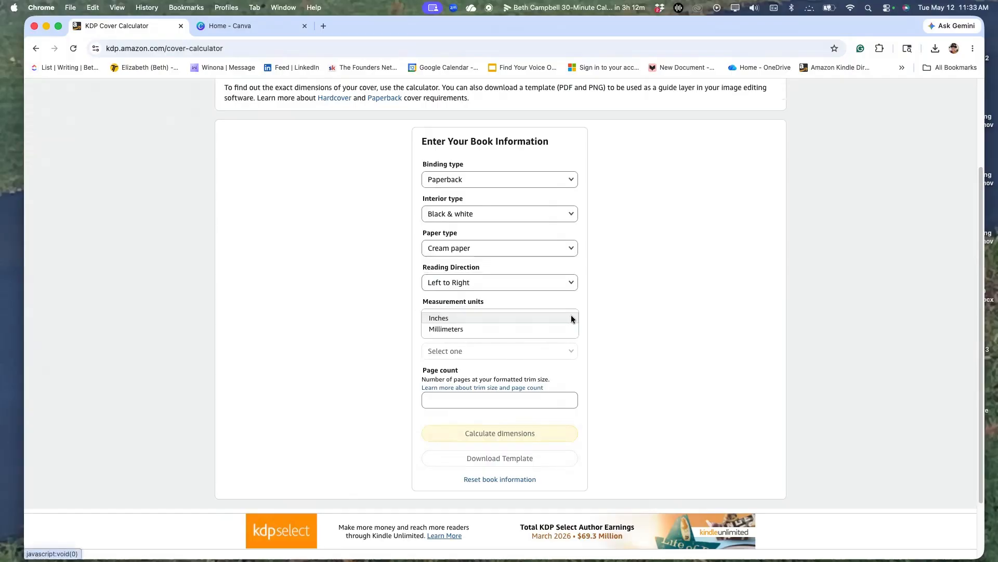
click(571, 318)
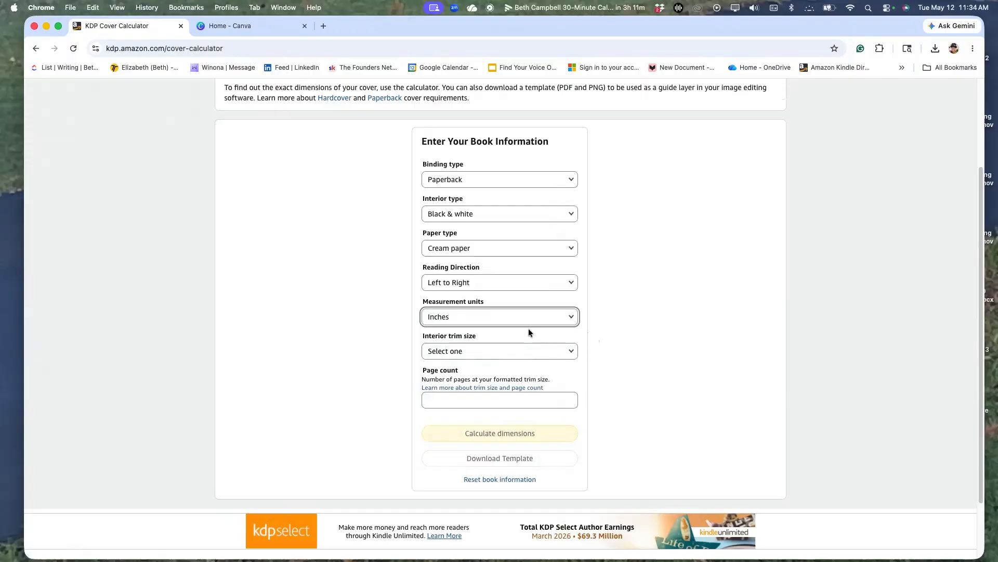
Set the interior trim size to 5.5 x 8.5 in and the page count to 276.
click(571, 352)
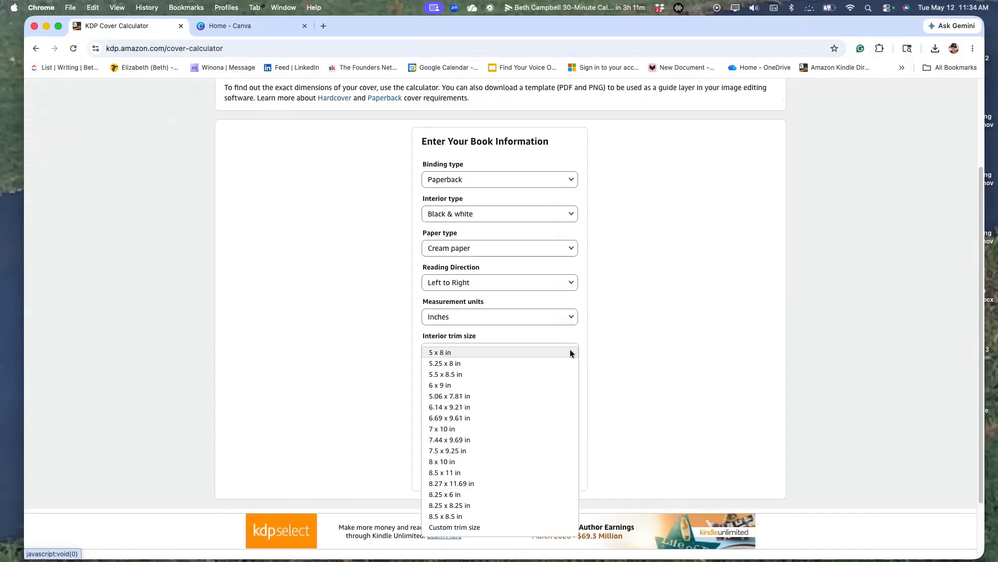
click(482, 374)
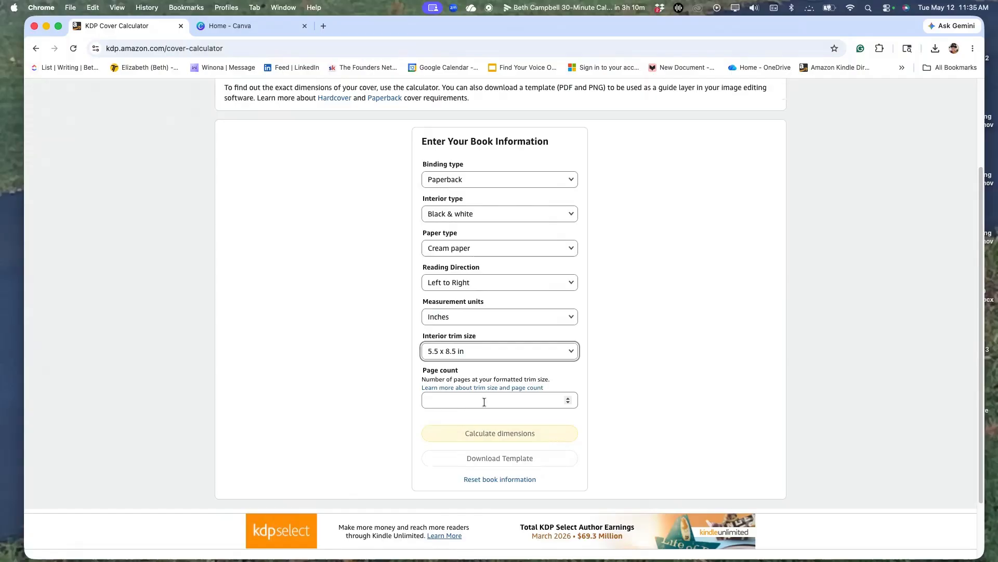
click(484, 402)
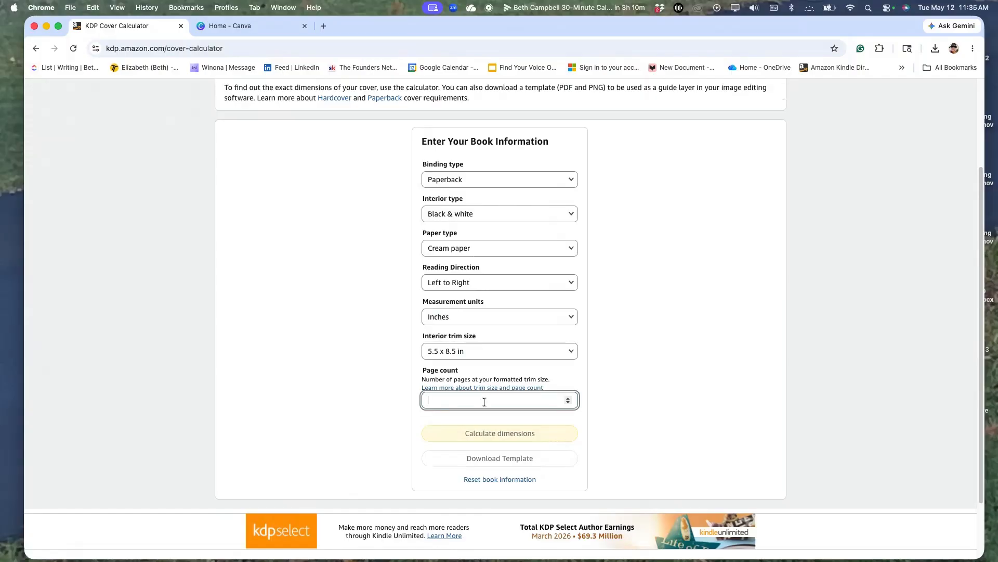
text(276)
click(516, 417)
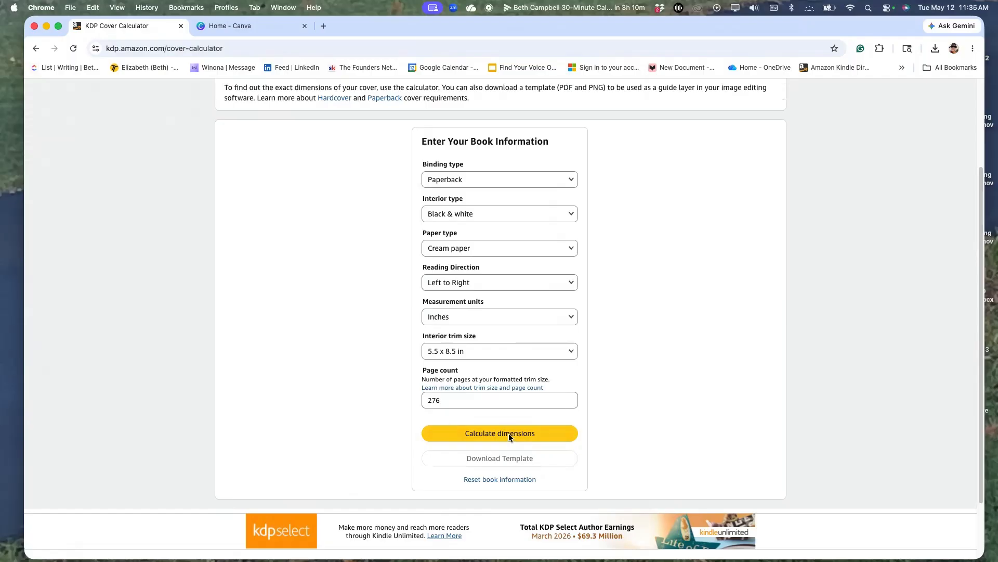
Calculate the cover dimensions and download the matching cover template.
click(509, 432)
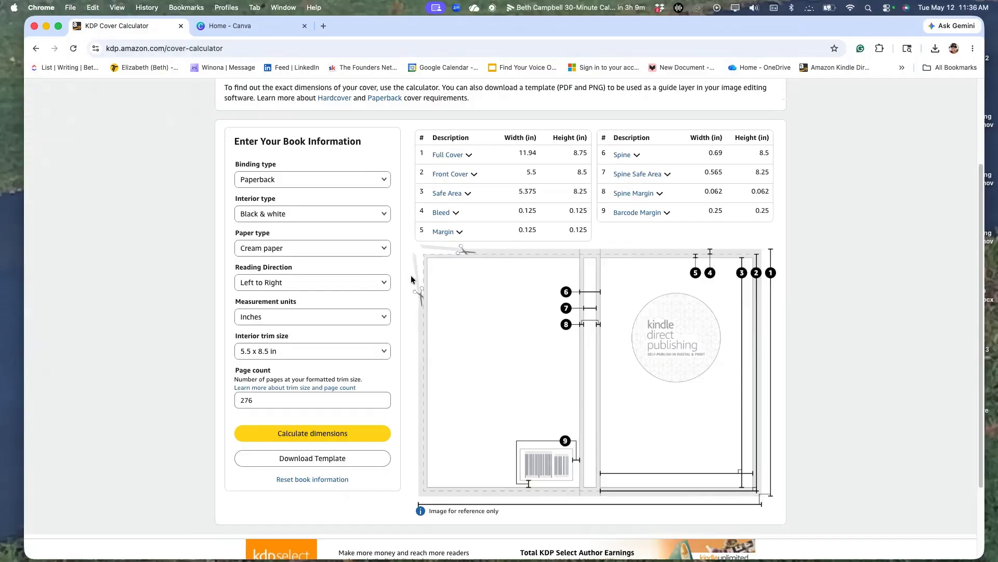
mouse_move(441, 160)
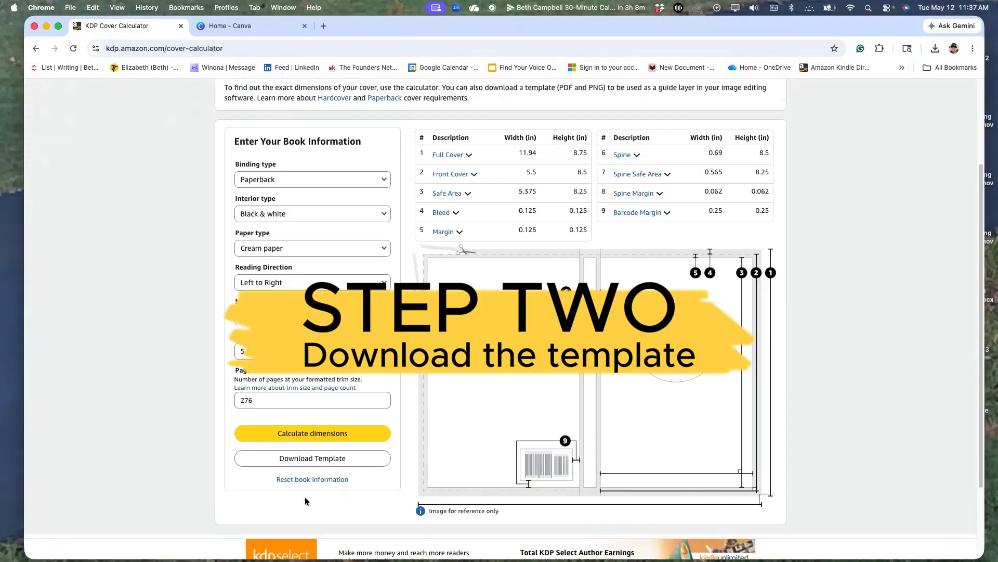
click(302, 459)
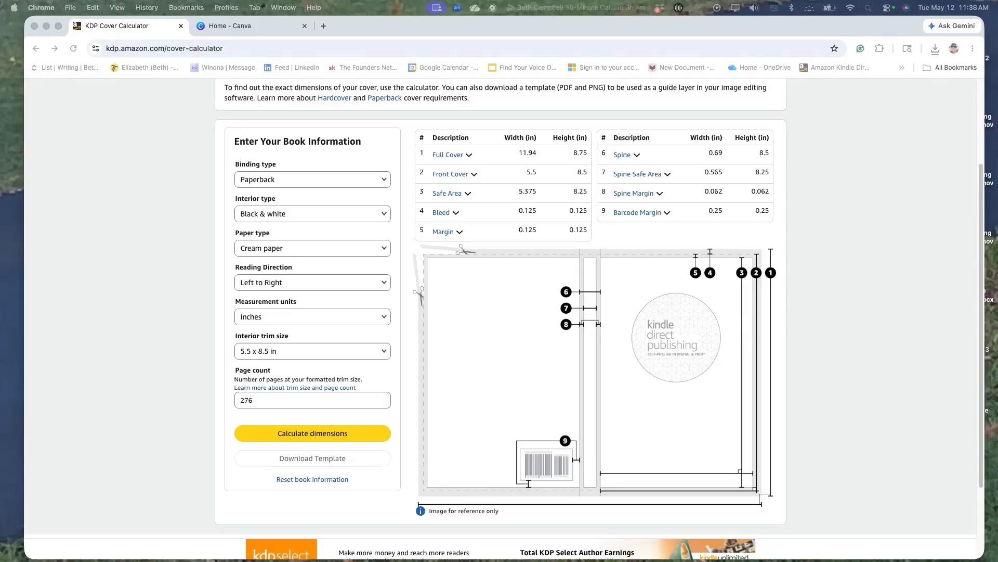
Switch to Canva and start a custom-size design with inches as the unit, checking the full cover dimensions in the KDP calculator.
click(246, 31)
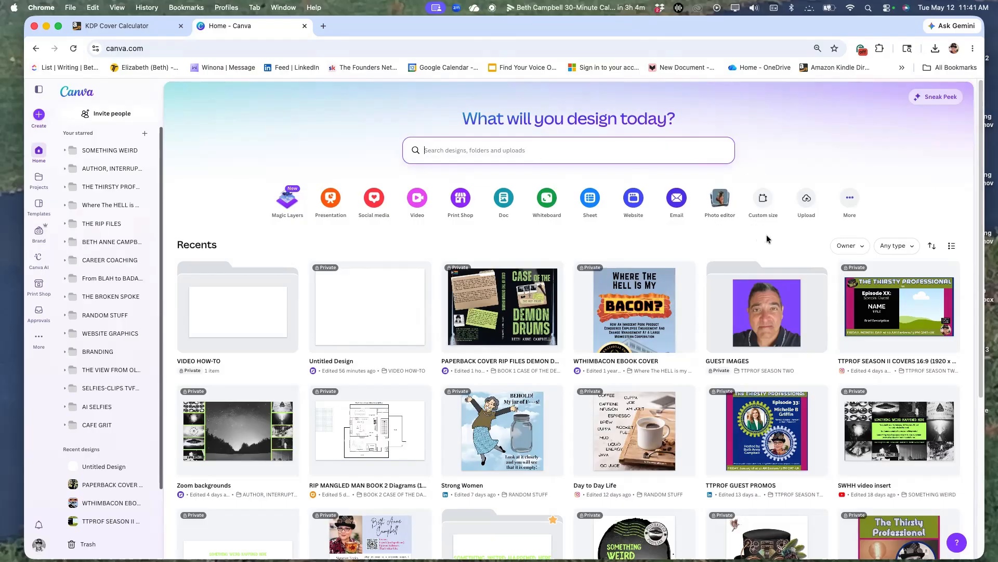
click(763, 201)
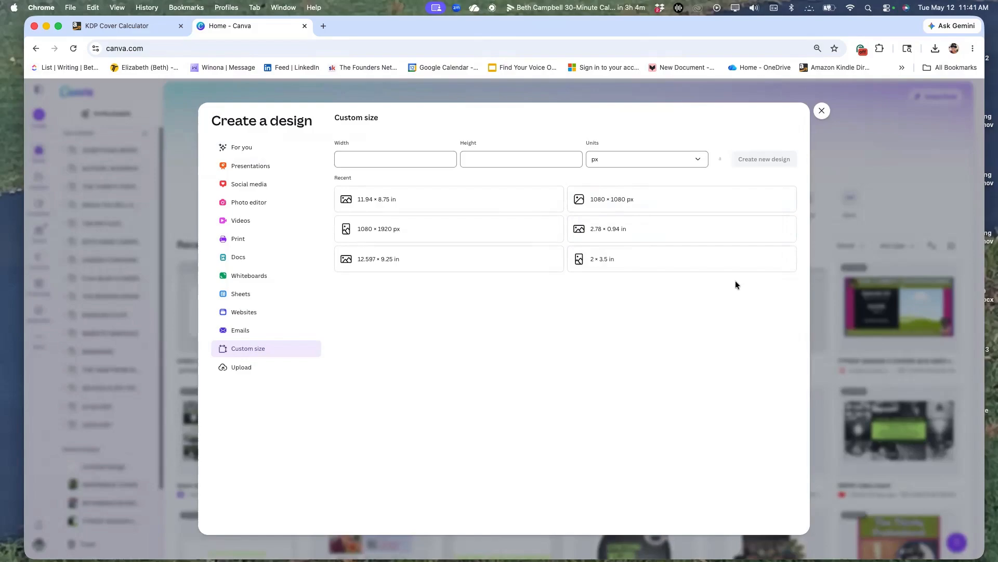
click(144, 27)
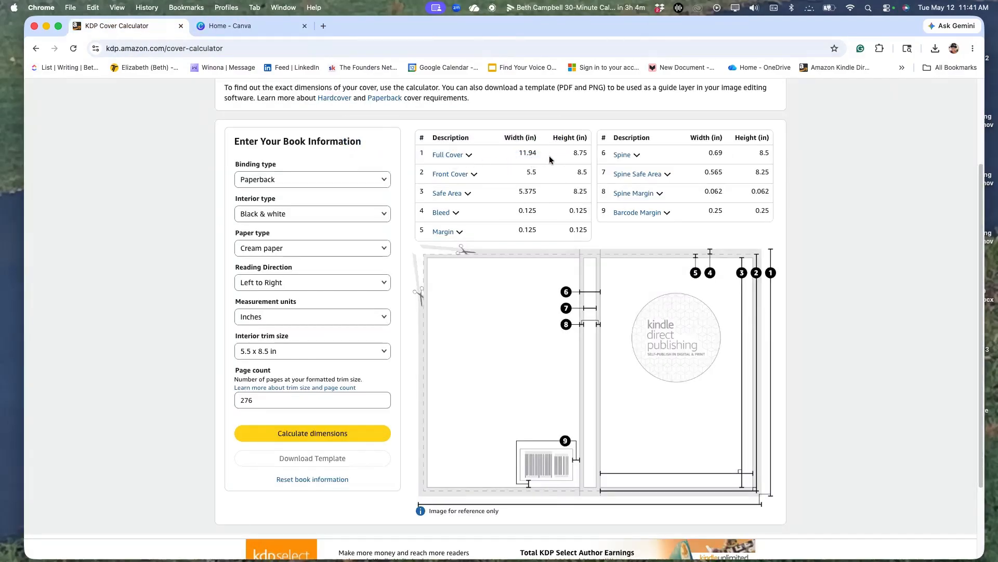
click(238, 27)
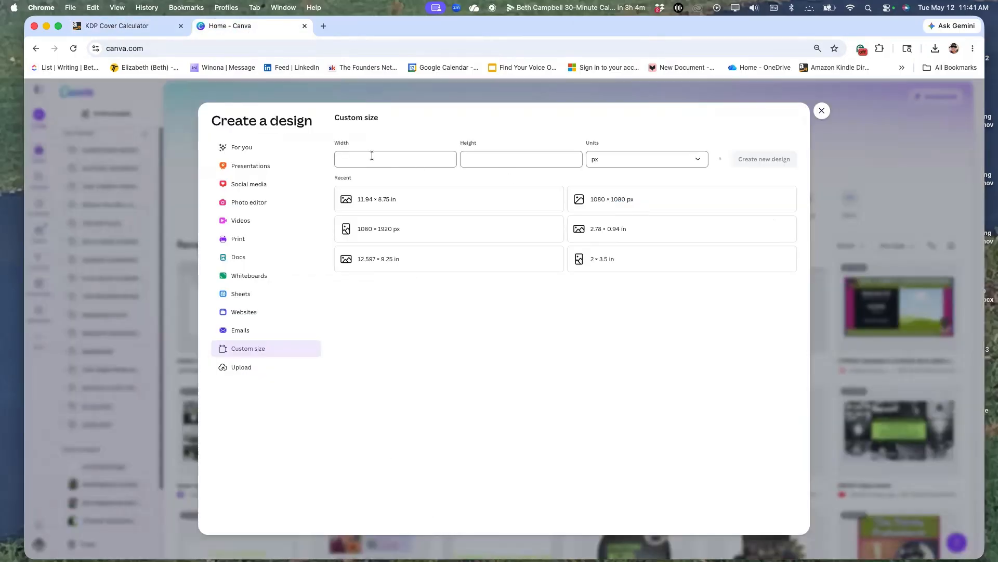
click(700, 162)
click(599, 198)
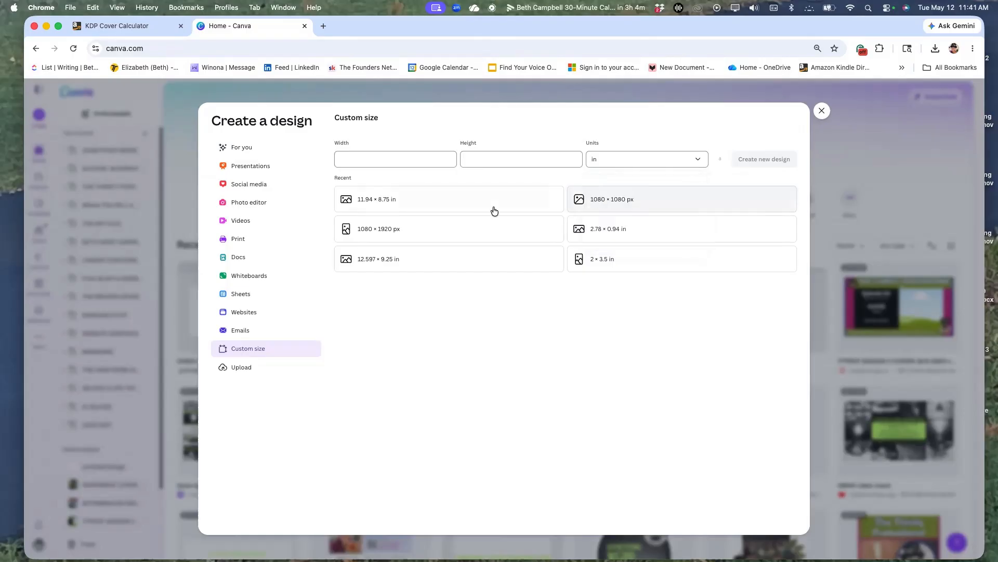
Create the new design with a width of 11.94 in and a height of 8.75 in.
click(349, 159)
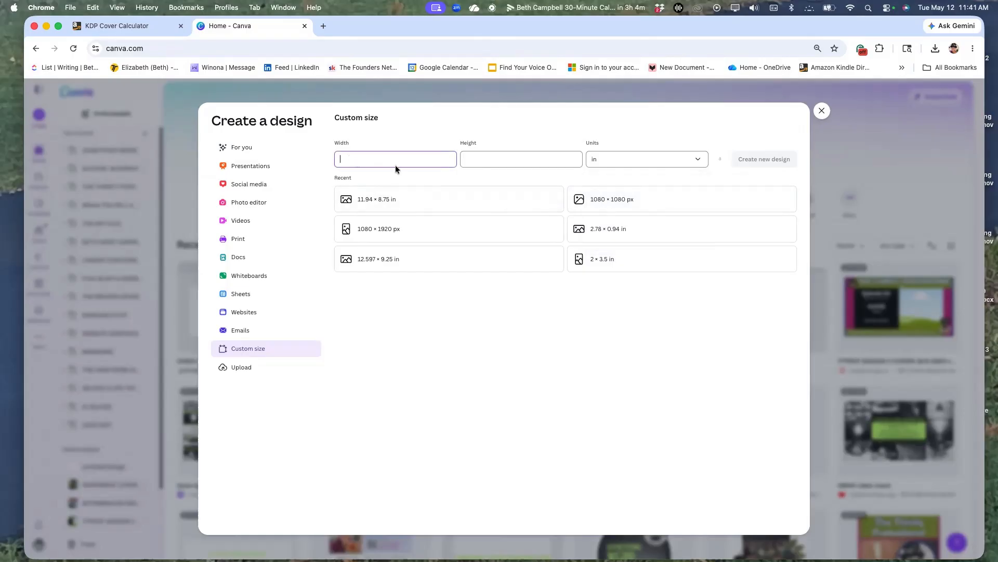
text(11.)
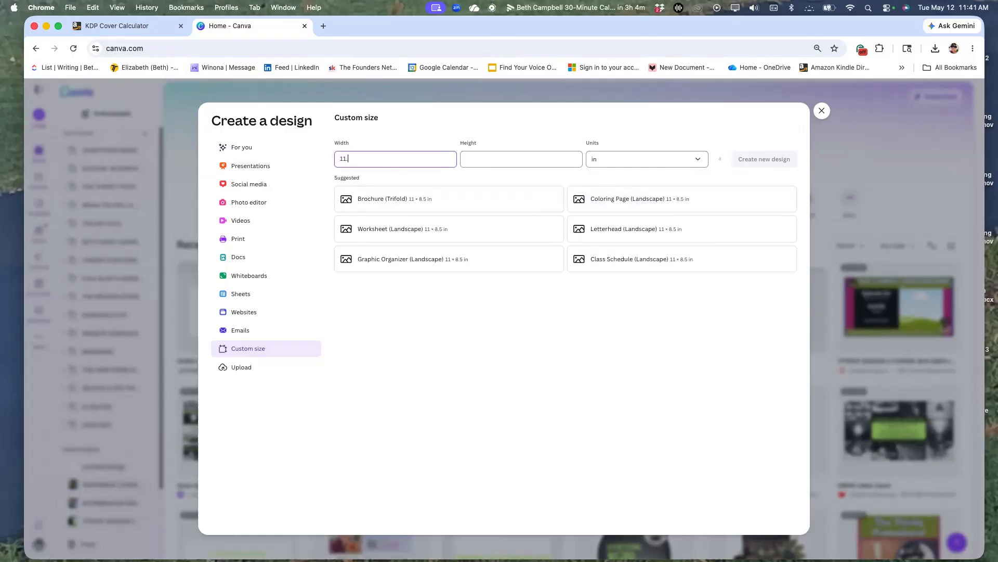
text(94)
click(484, 162)
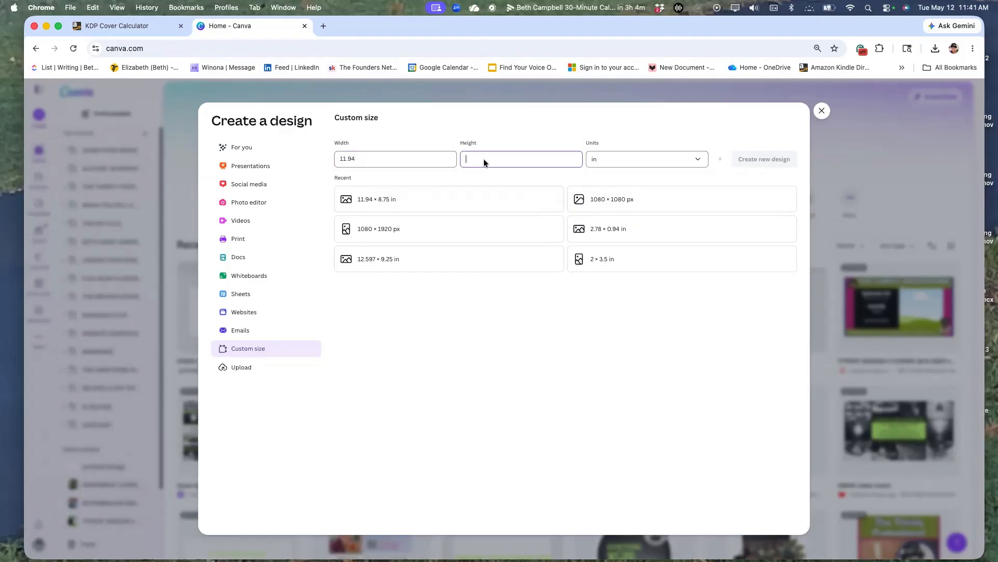
text(8.75)
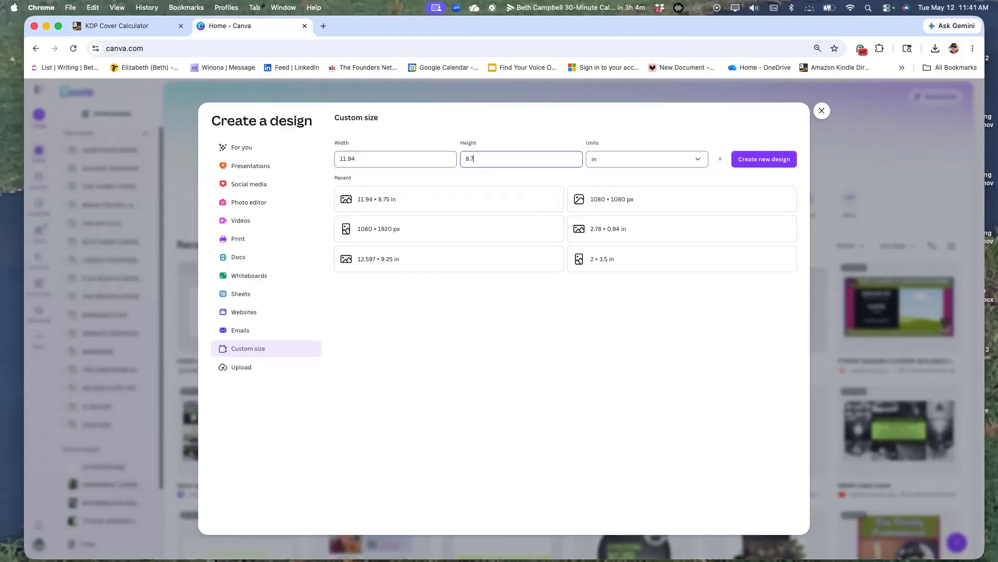
click(756, 165)
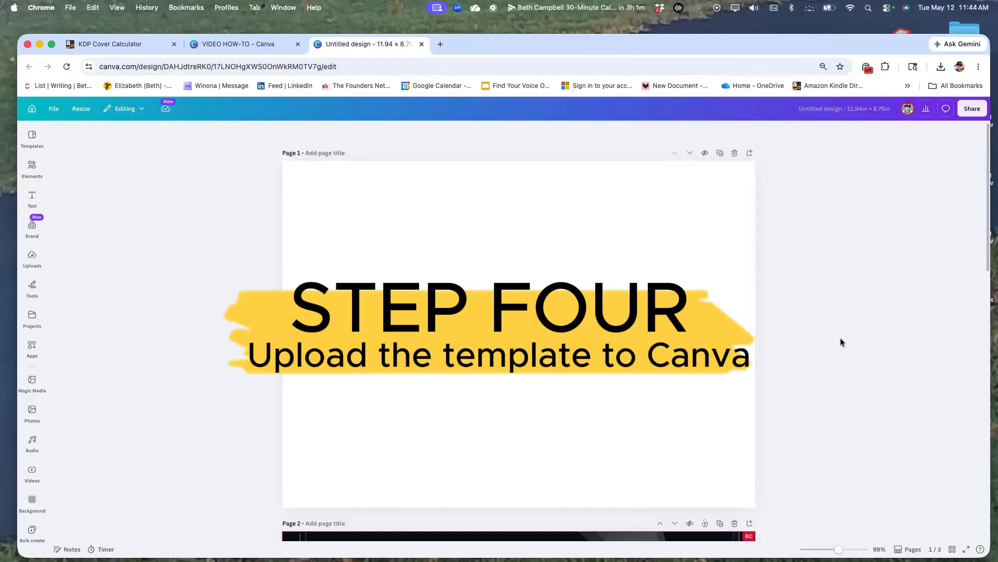
Open the VIDEO HOW-TO project folder inside the blank 11.94 x 8.75 in design.
click(146, 44)
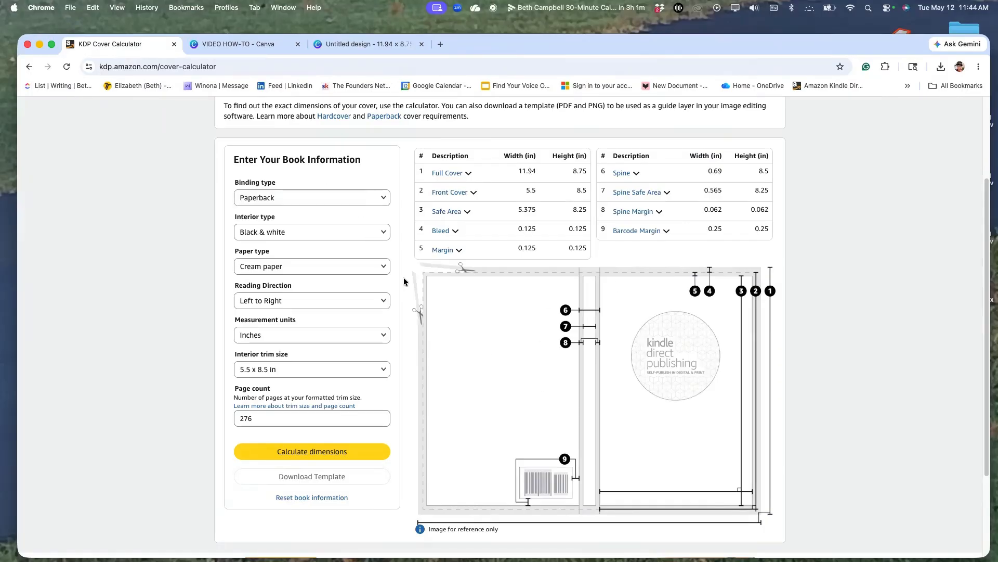
click(344, 44)
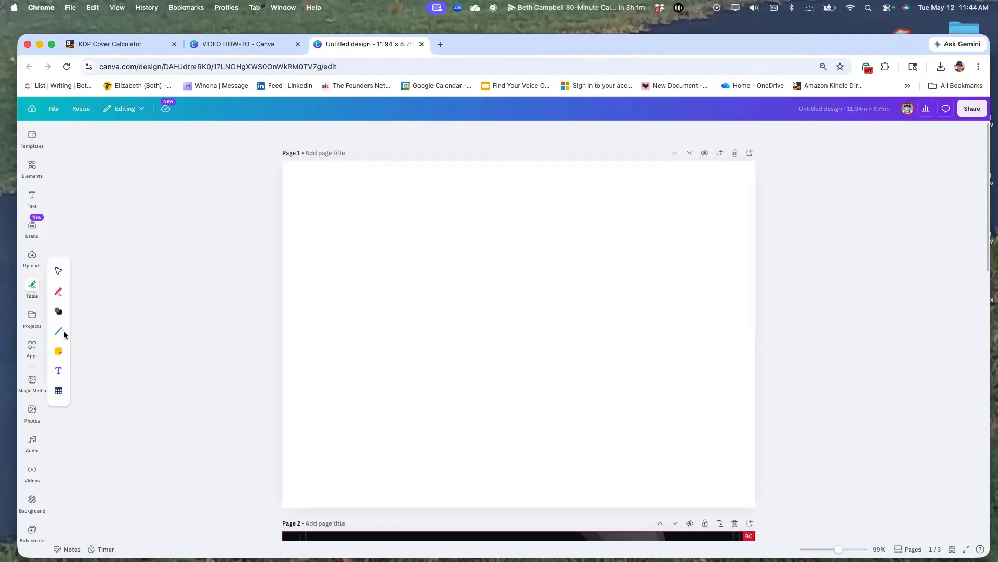
click(40, 264)
click(41, 412)
click(32, 317)
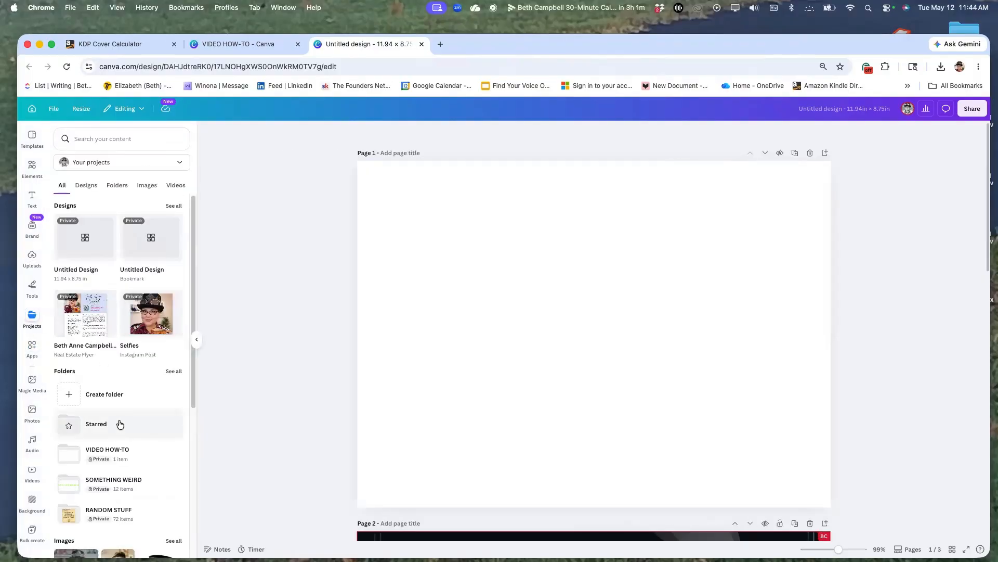
click(114, 453)
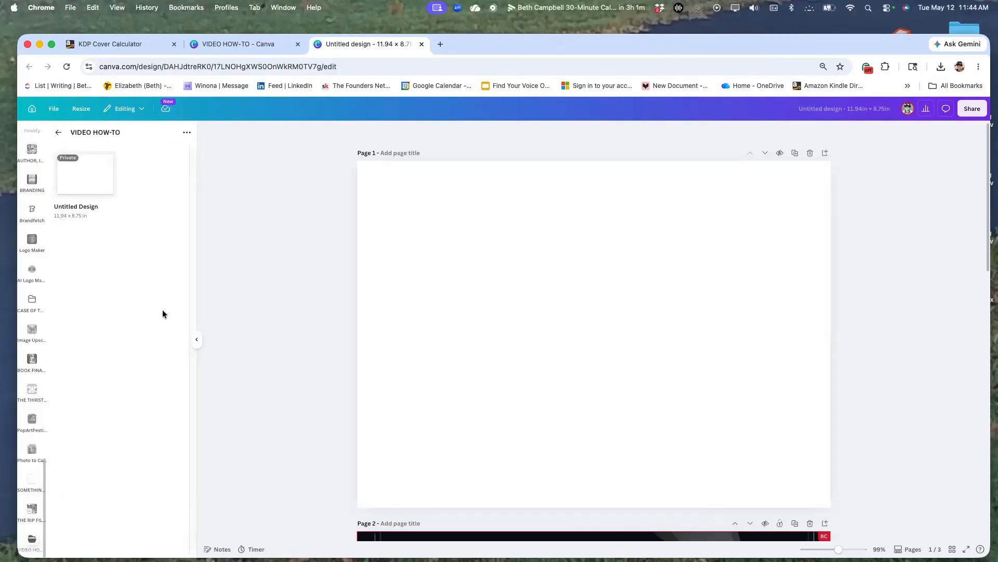
Upload the template image PAPERBACK_5.500x8.500_276_BW_CREAM_en_US.png into the VIDEO HOW-TO folder.
click(187, 132)
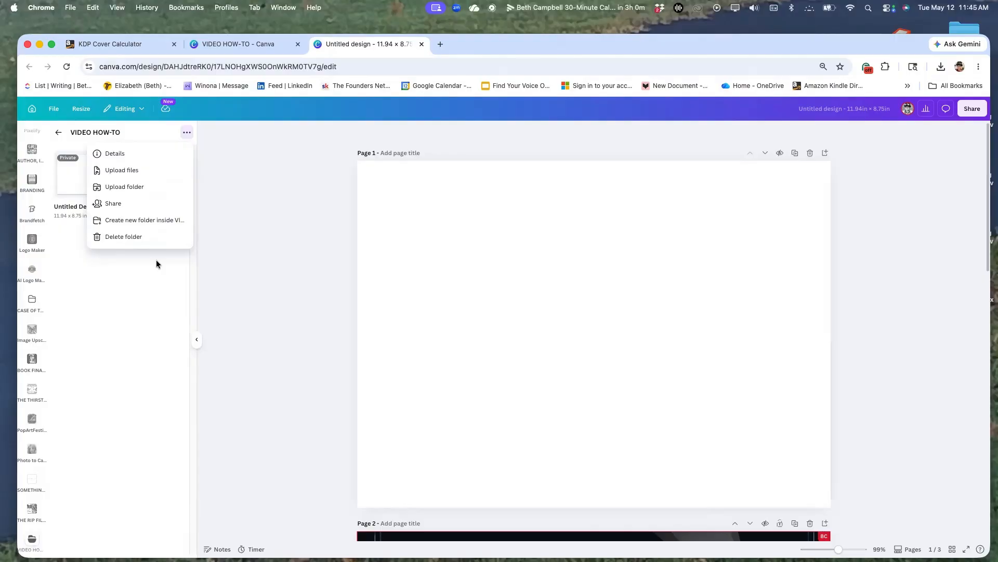
click(165, 165)
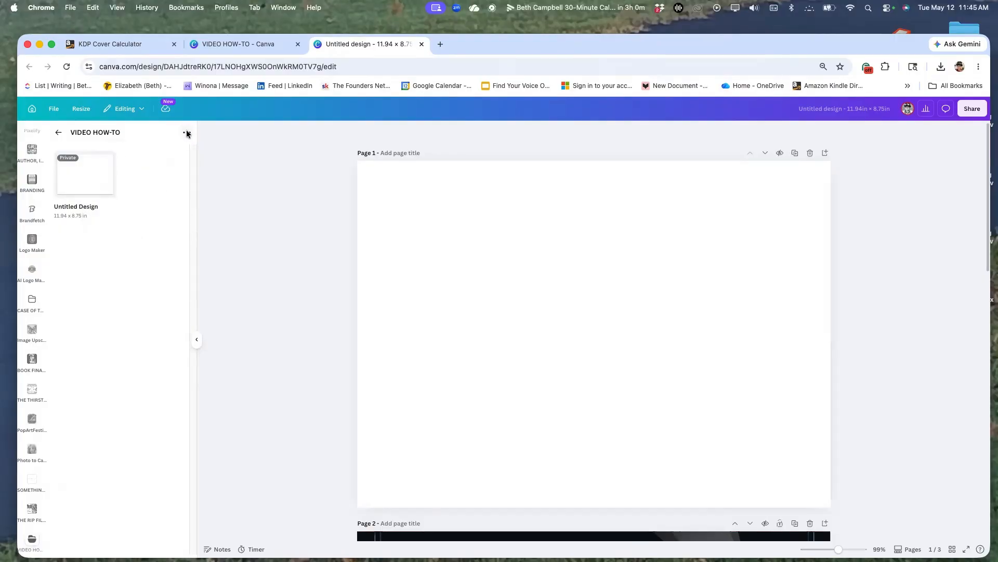
click(187, 133)
click(163, 174)
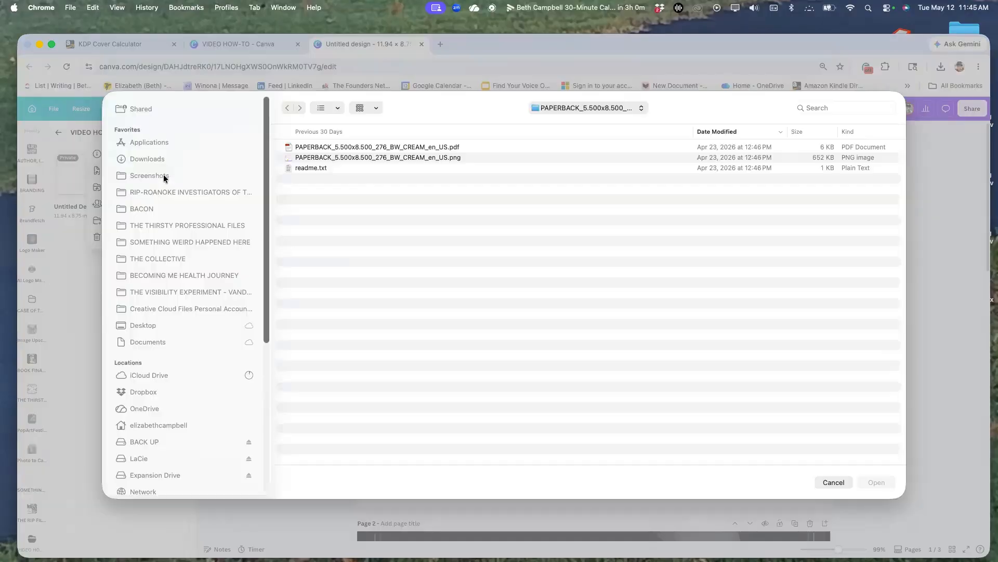
click(205, 165)
double_click(312, 148)
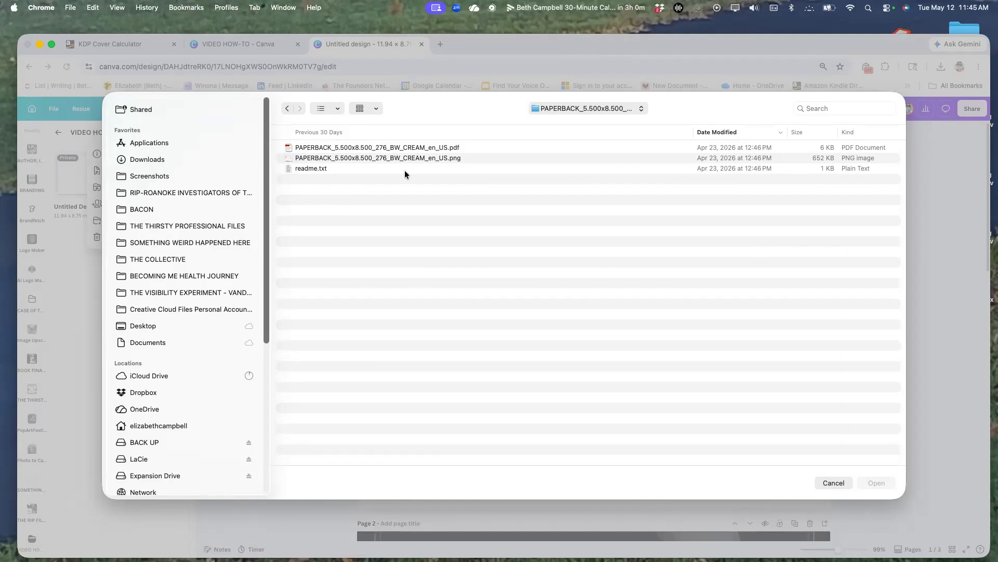
click(404, 156)
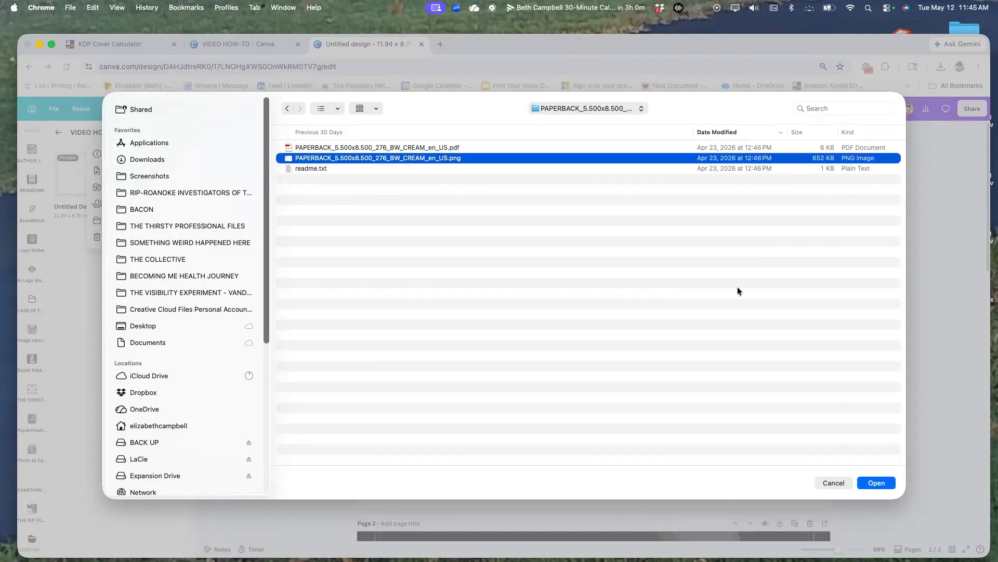
click(876, 483)
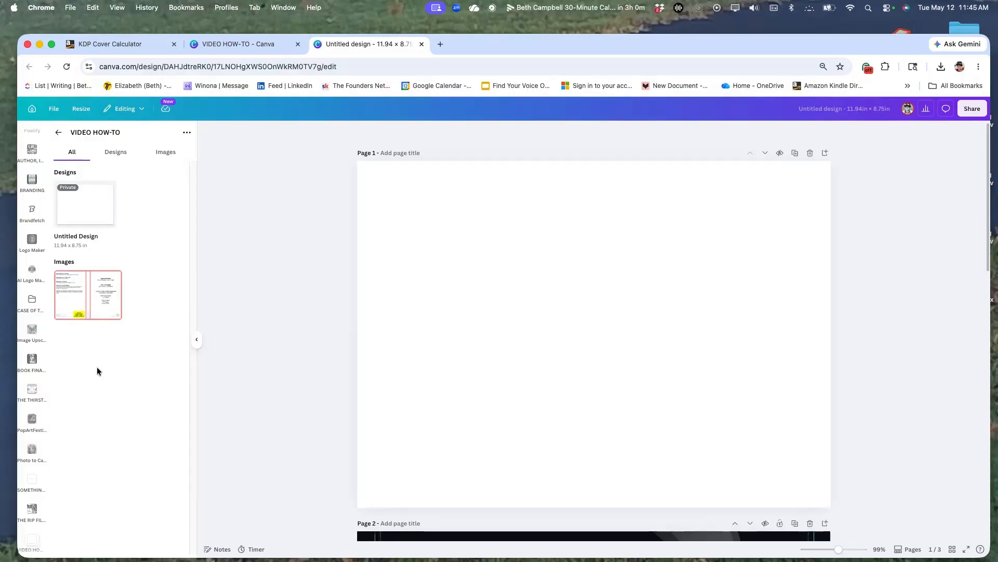
Place the uploaded cover template on page 1 and enlarge it to fill the whole page.
click(82, 305)
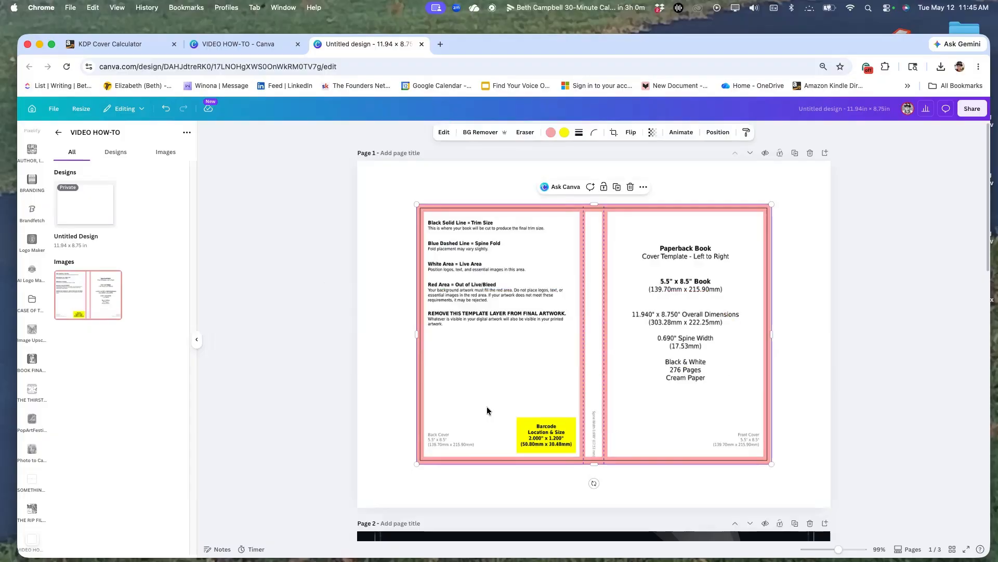
drag(486, 407, 428, 366)
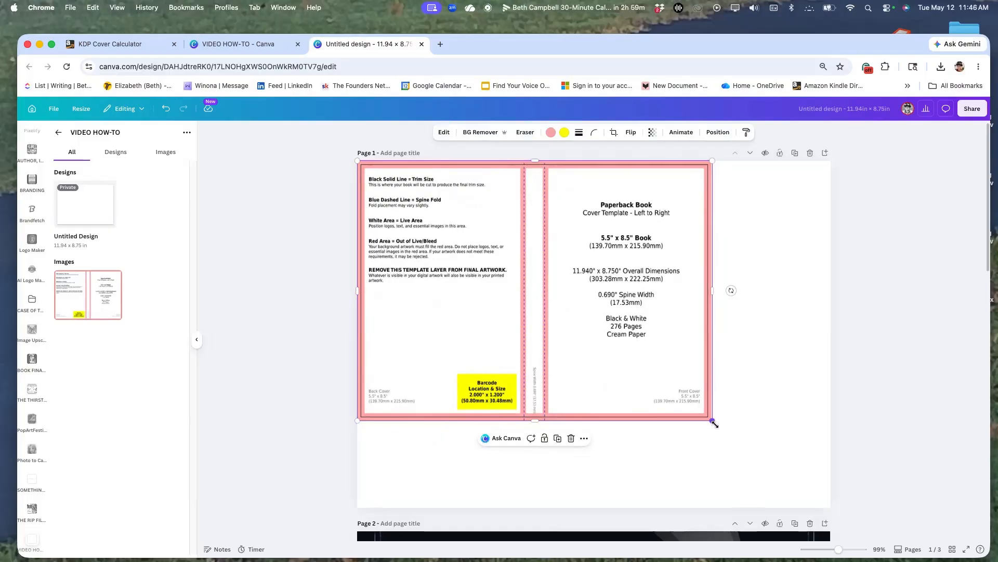
drag(712, 420, 825, 520)
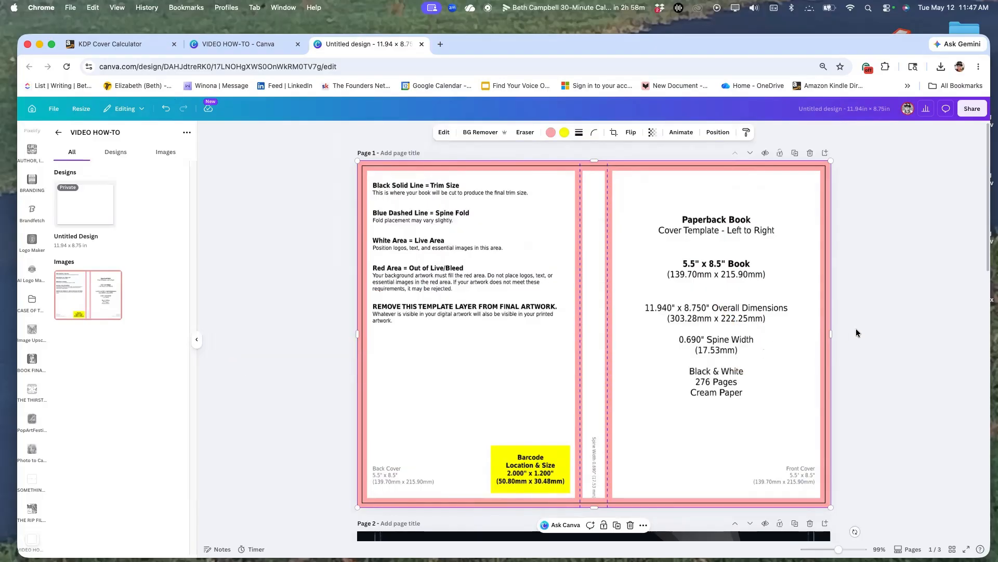
Examine the separate elements of the page 2 cover: background, spine title, spine author name, blurb paragraphs and author photo.
scroll(856, 332, down, 10)
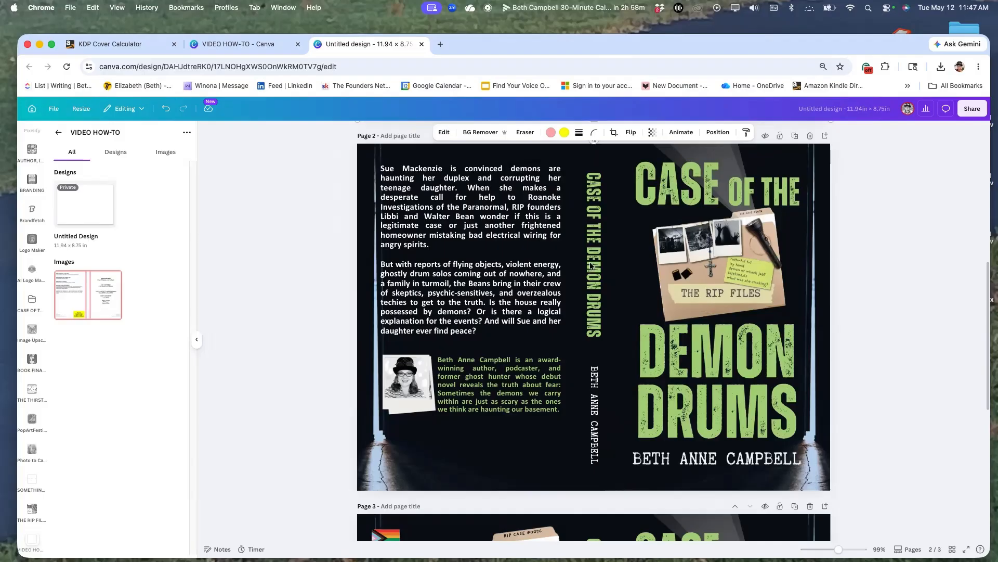
click(709, 174)
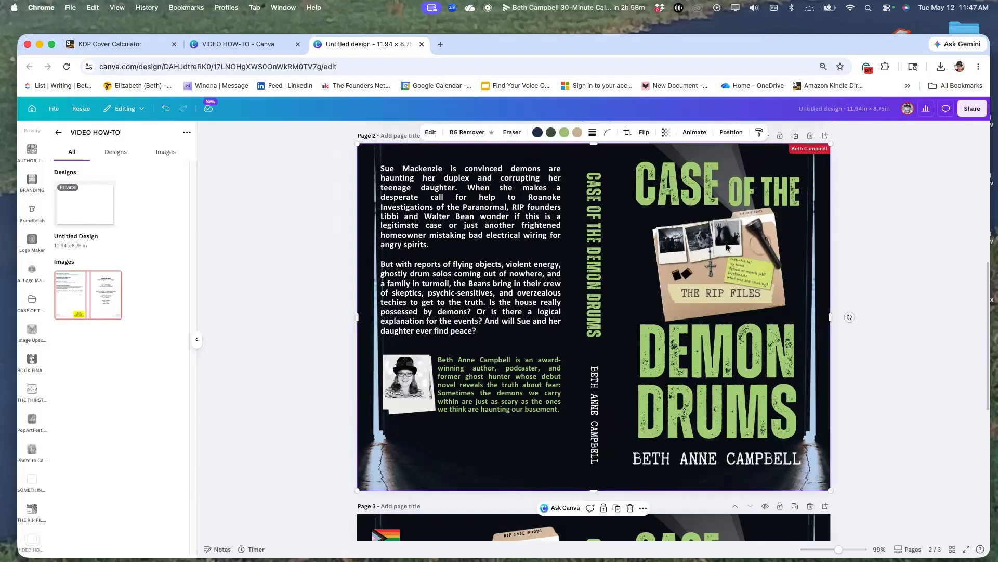
click(589, 277)
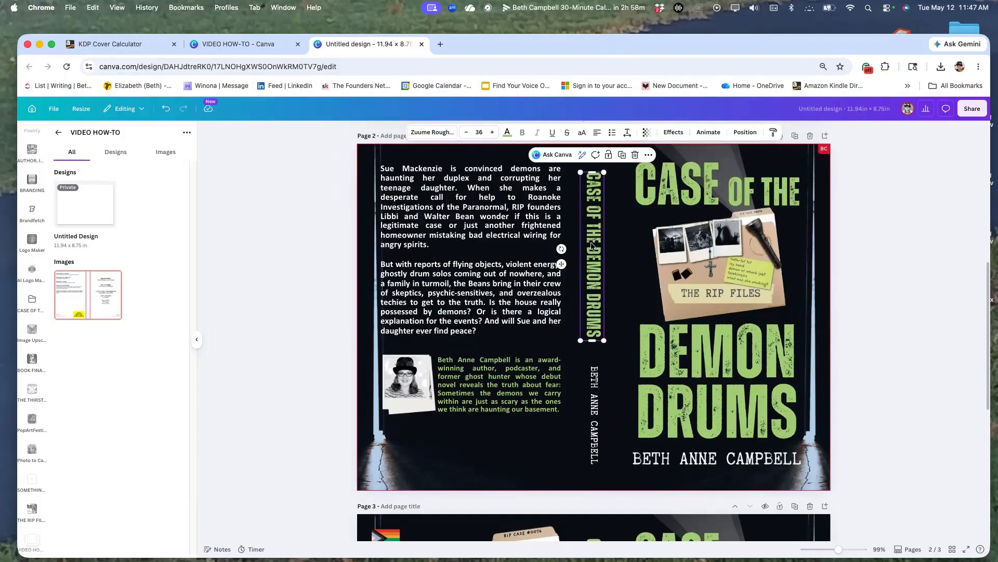
click(596, 416)
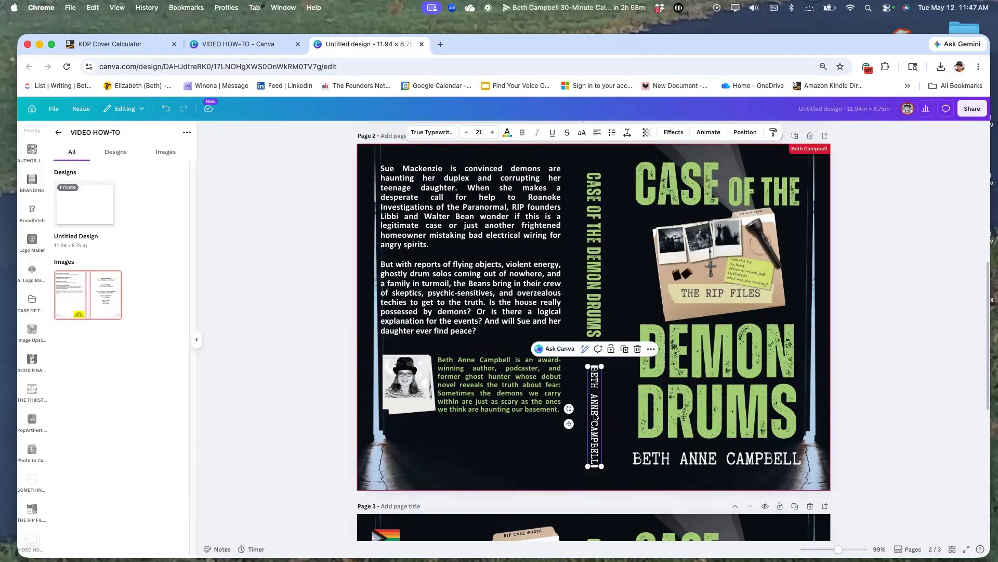
click(457, 234)
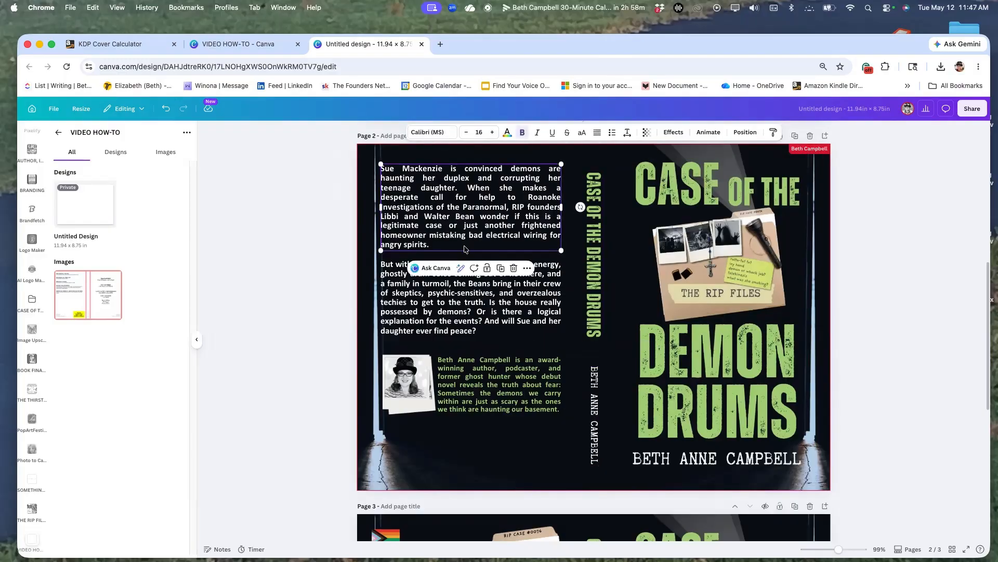
click(468, 308)
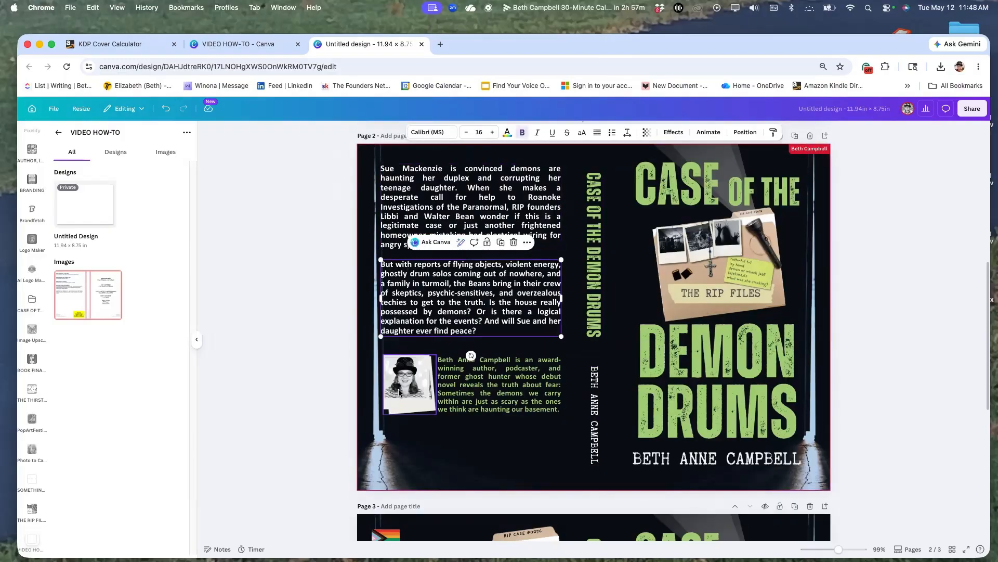
click(398, 391)
Add the cover template image to page 2 and bring it to the front of all layers.
scroll(399, 391, up, 1)
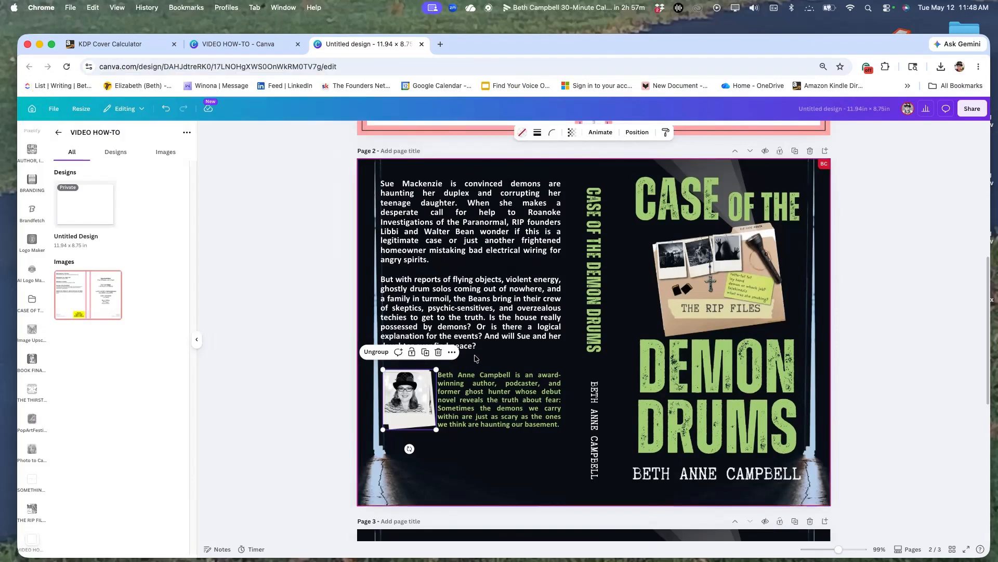
click(93, 296)
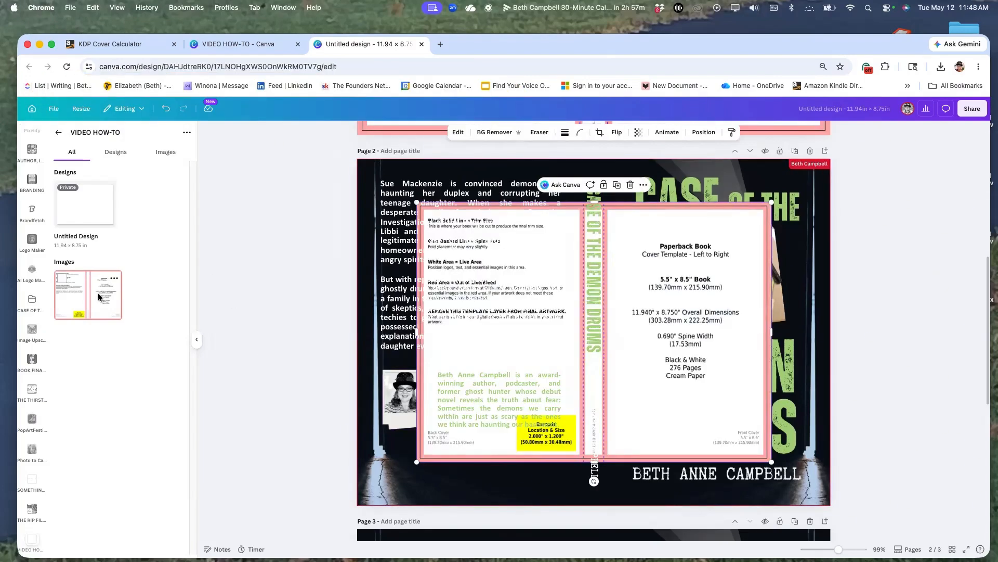
drag(521, 361, 500, 342)
right_click(499, 343)
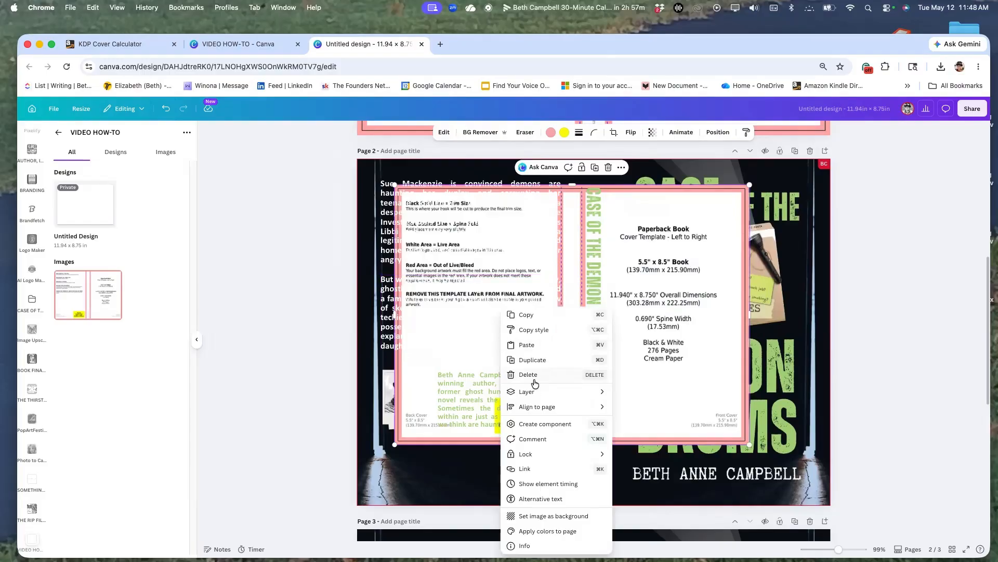
mouse_move(535, 391)
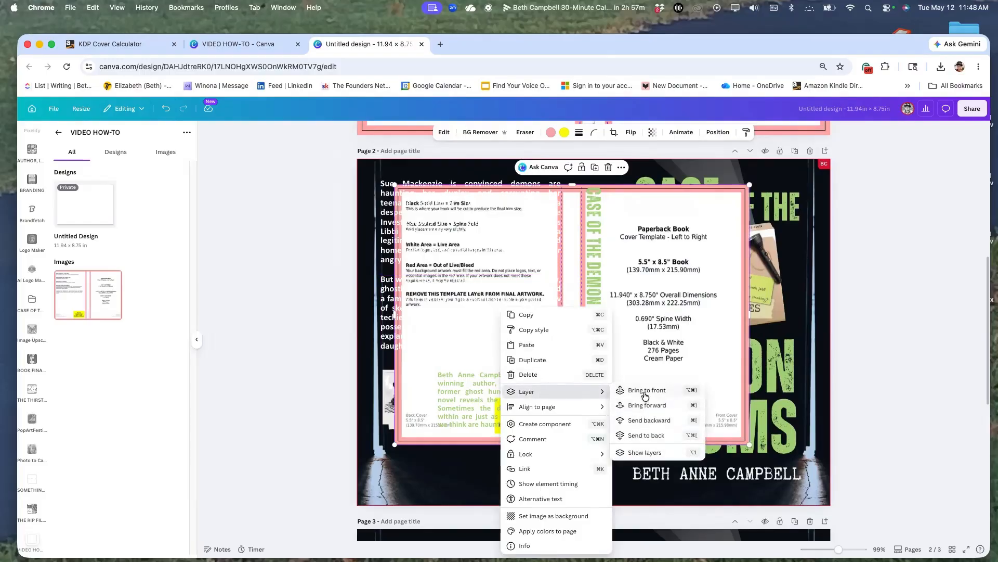
click(631, 391)
Align the template with a corner of page 2 and enlarge it to cover the entire page.
click(467, 348)
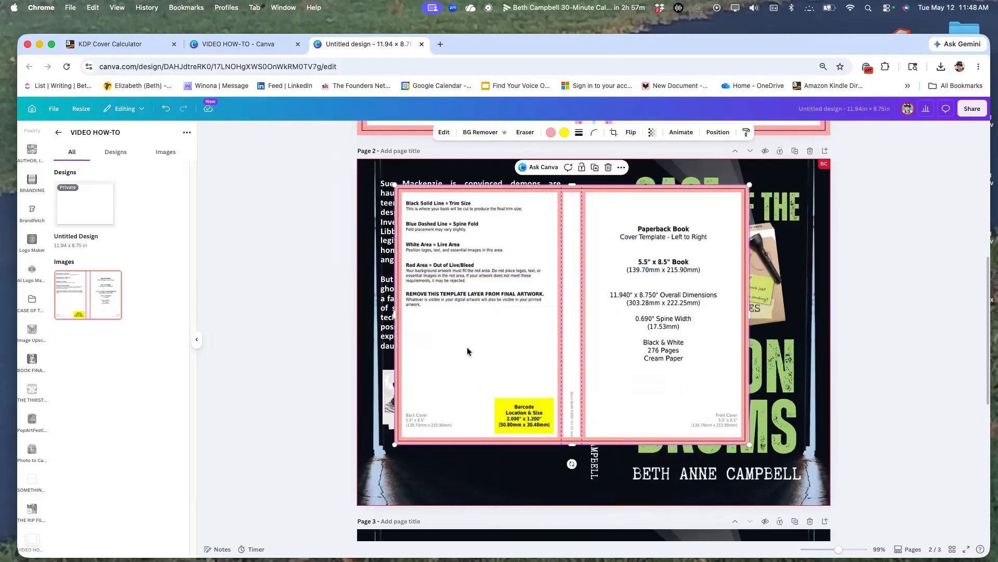
drag(469, 347, 549, 323)
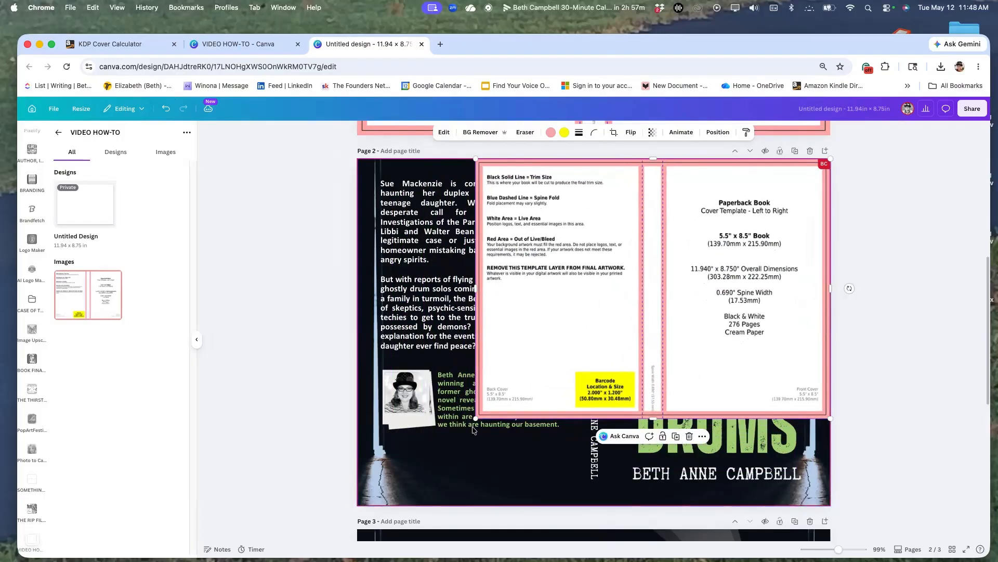
drag(474, 419, 351, 495)
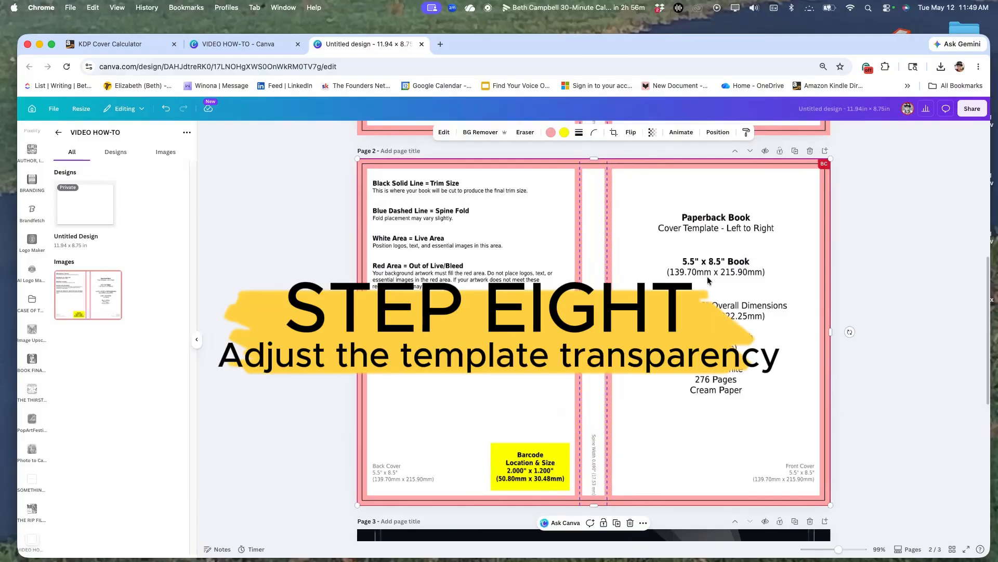
Set the transparency of the page 2 template to 37 so the artwork shows through.
click(652, 133)
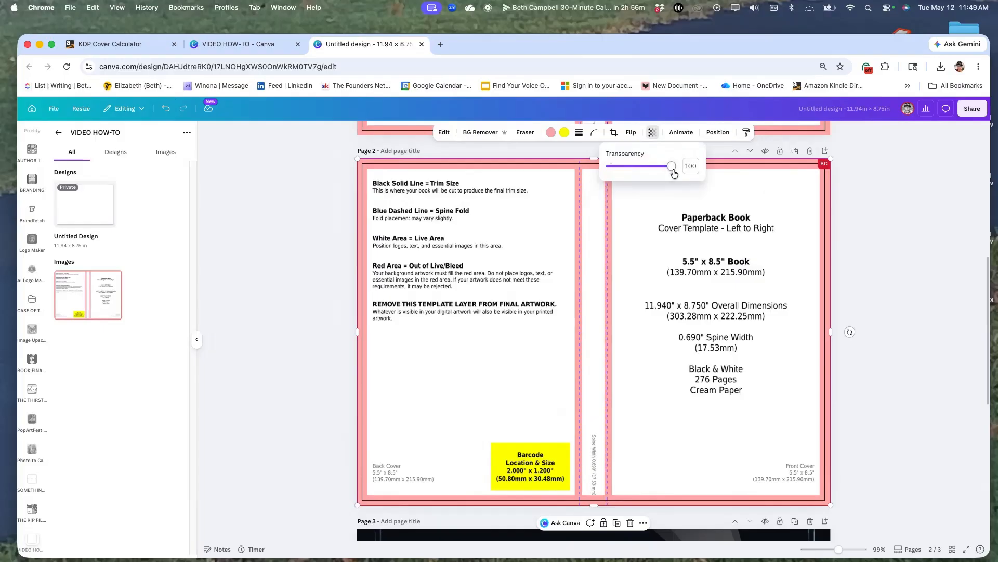
drag(673, 168, 632, 171)
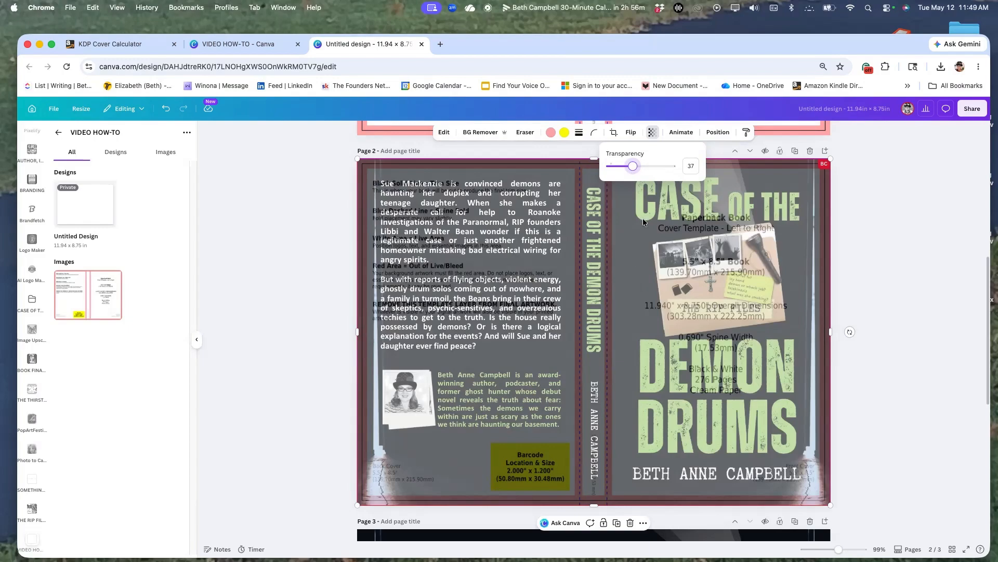
click(627, 251)
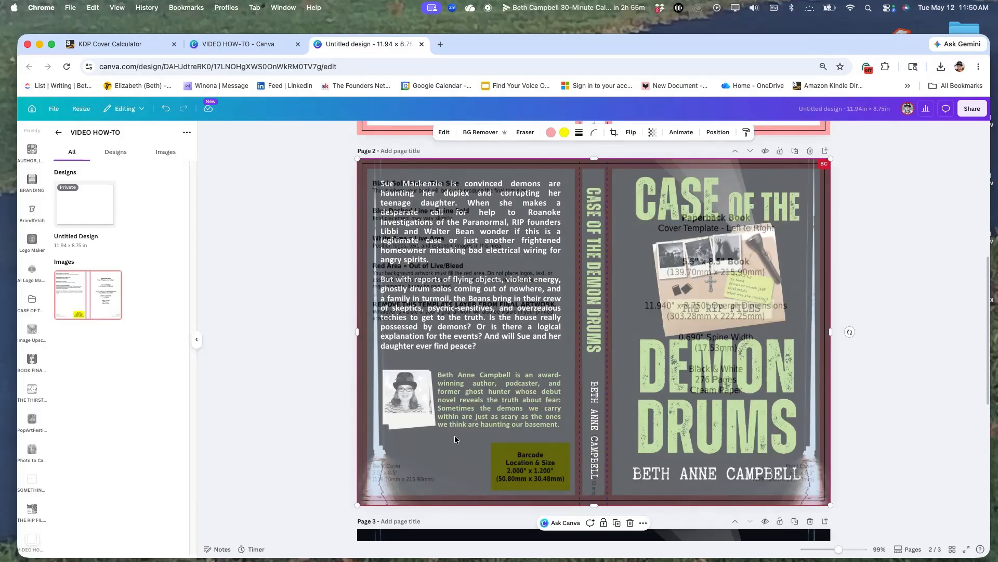
Add the cover template image to page 3, align it with the page corner and enlarge it to fill the page.
scroll(877, 341, down, 5)
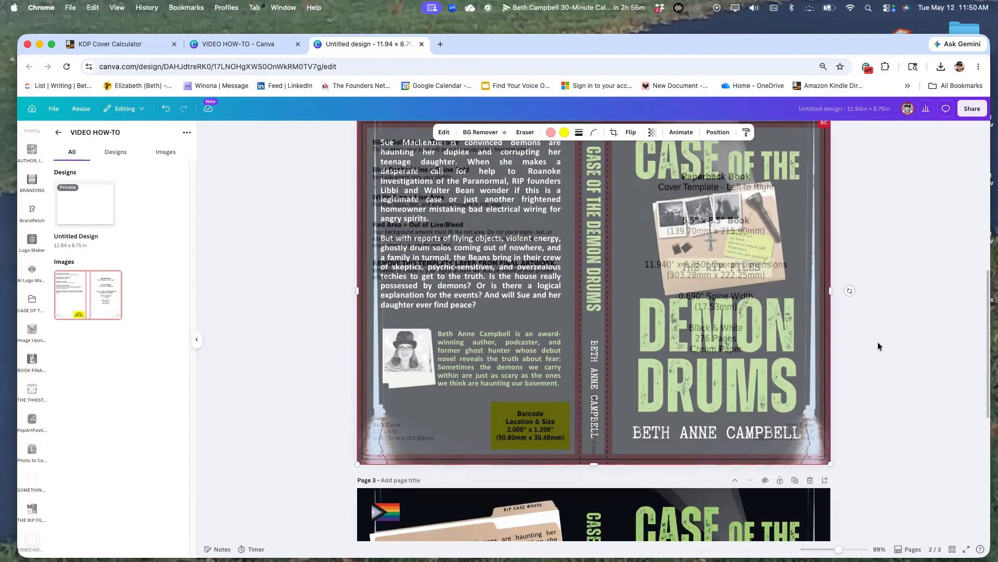
scroll(877, 341, down, 3)
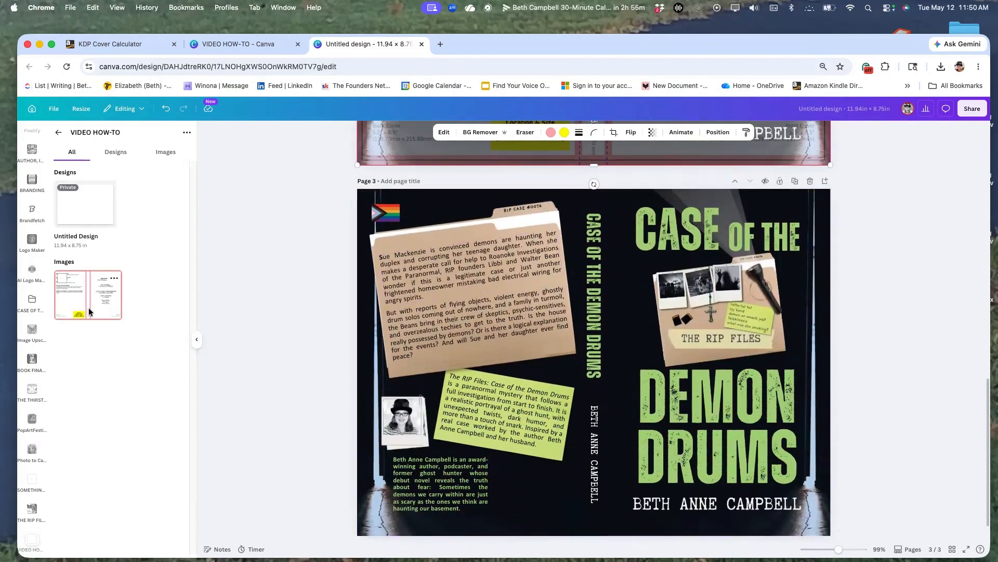
drag(95, 310, 452, 229)
drag(763, 246, 796, 213)
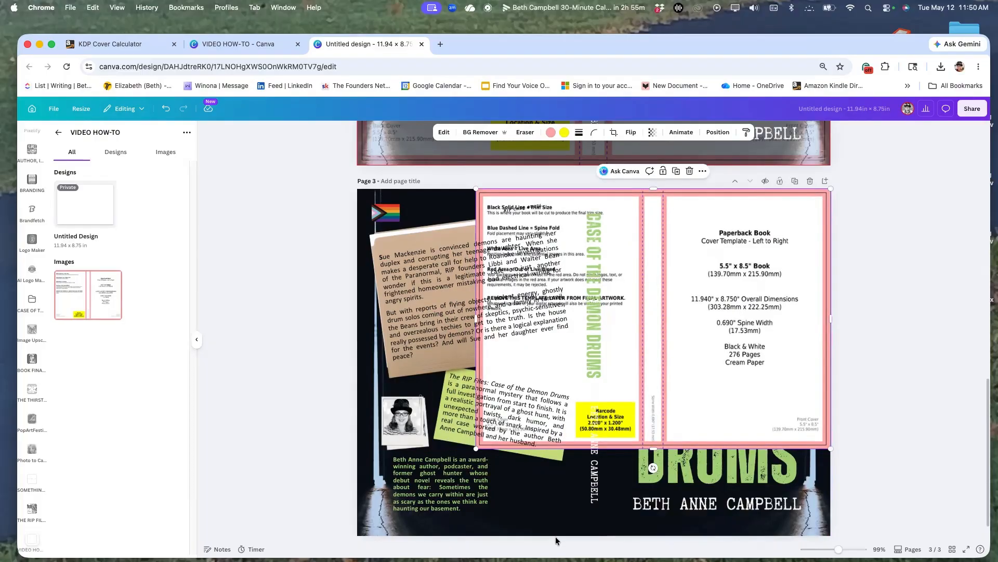
drag(478, 450, 357, 535)
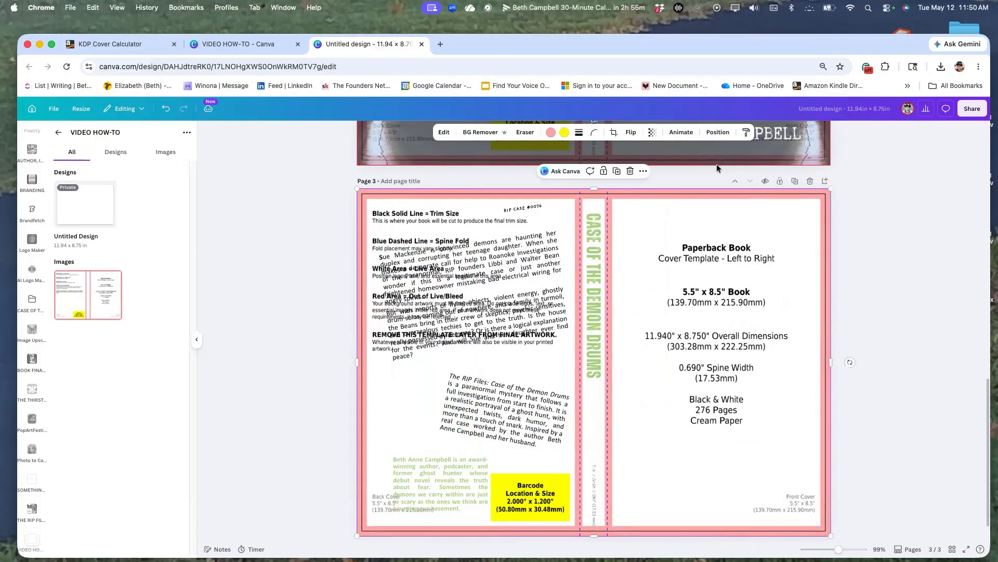
Set the transparency of the page 3 template to about 57.
click(651, 132)
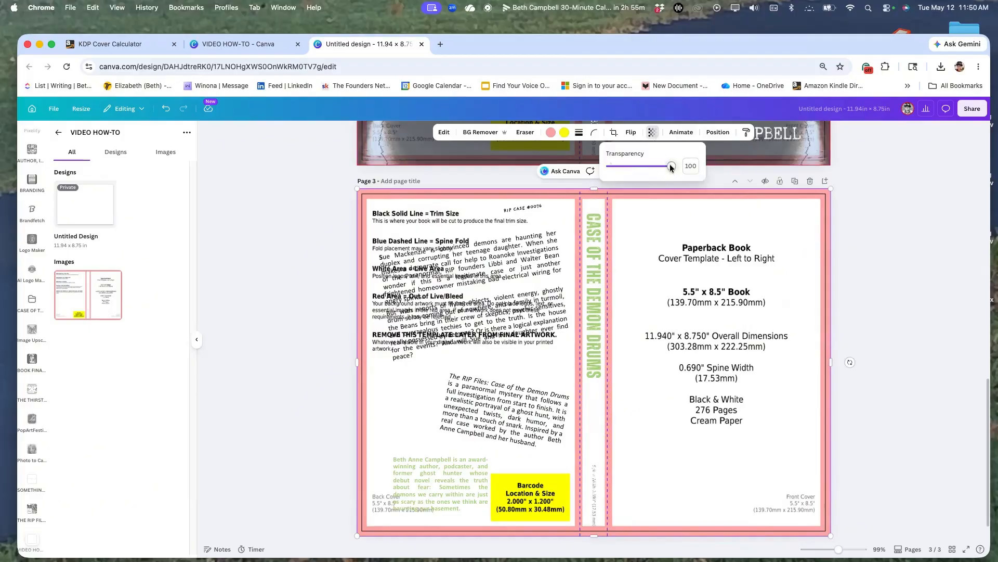
drag(674, 166, 645, 172)
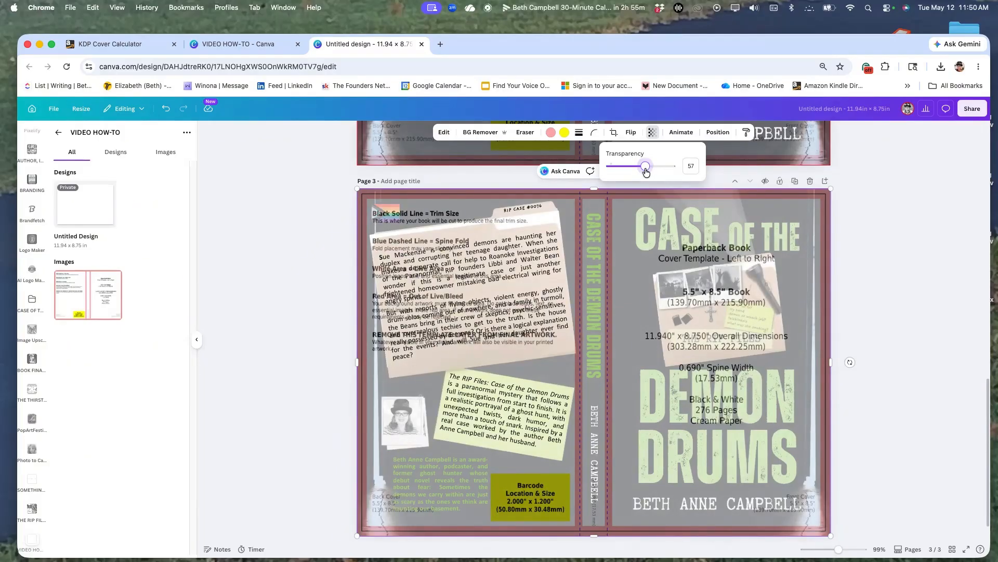
drag(646, 172, 645, 172)
Slide the page 3 template aside and nudge the case-folder image and its two blurb paragraphs slightly to the left.
drag(627, 295, 795, 302)
click(476, 361)
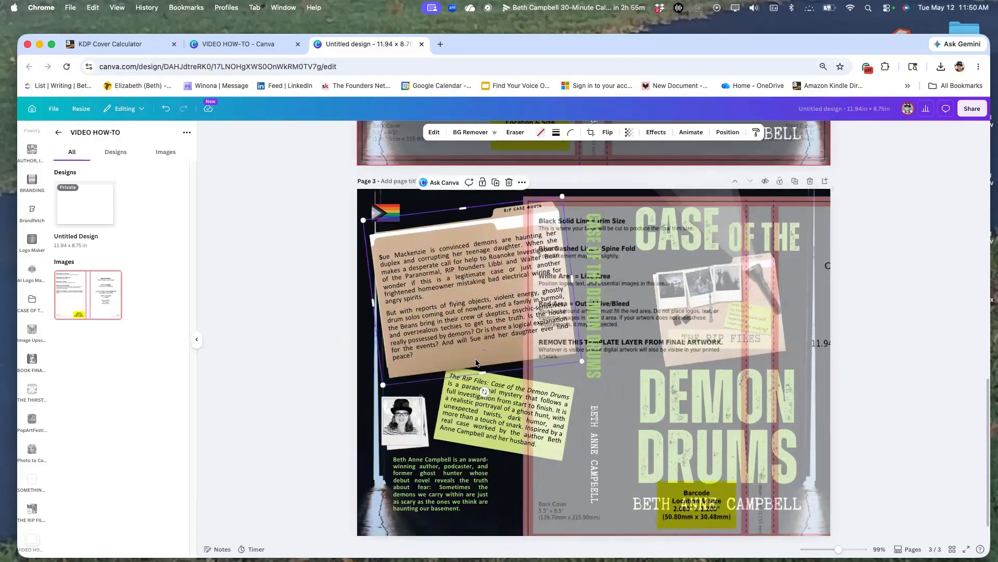
key(Left)
key(Left)
key(Left)
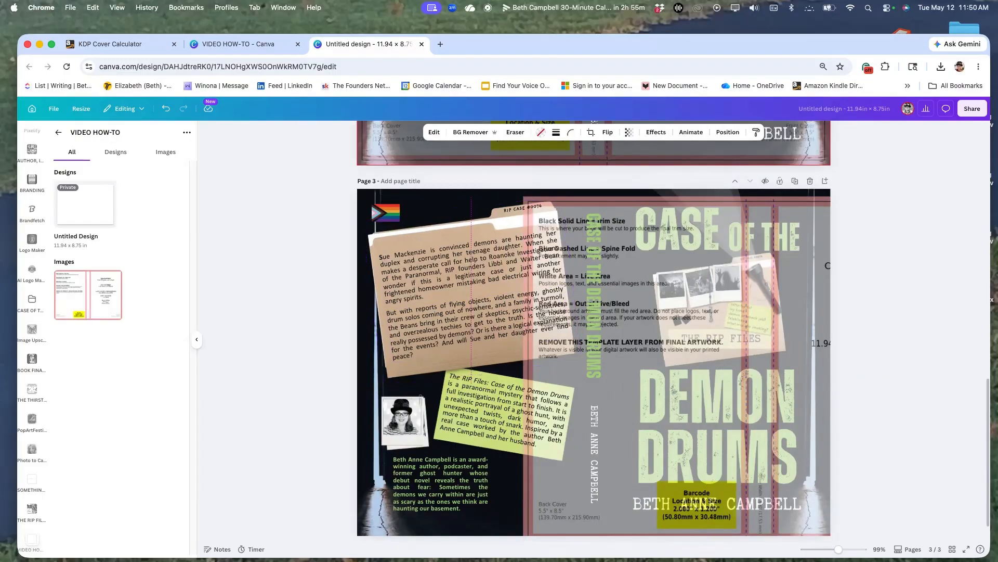
click(429, 265)
click(435, 325)
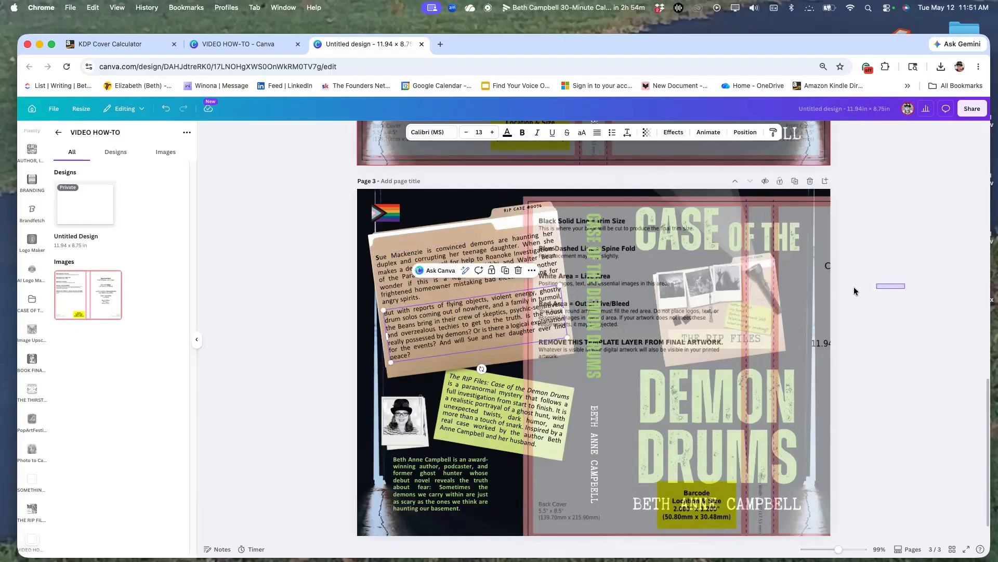
Move the template back so that it lines up with the edges of page 3.
click(808, 223)
drag(807, 219, 641, 212)
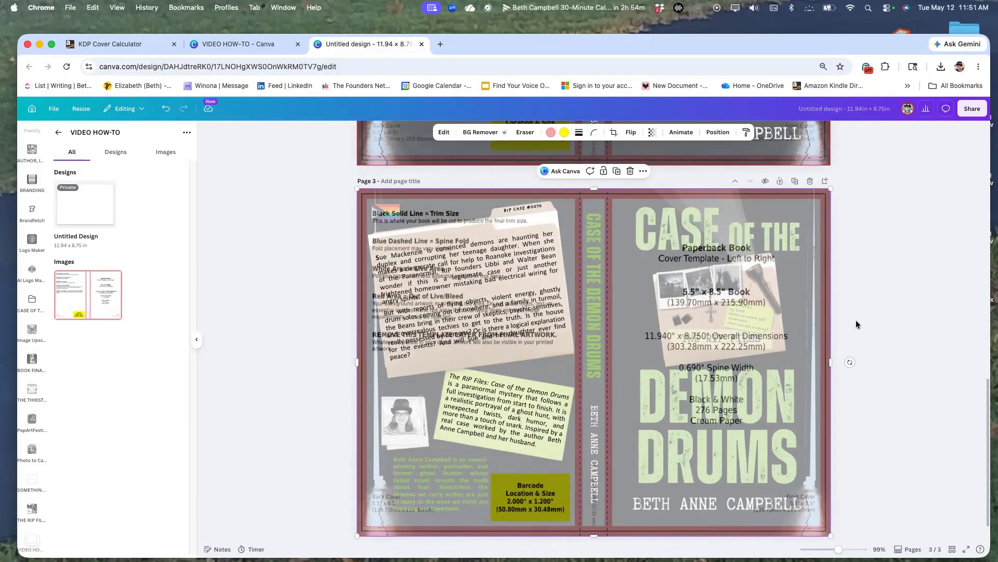
Delete the semi-transparent template overlay from the page 2 cover.
click(858, 325)
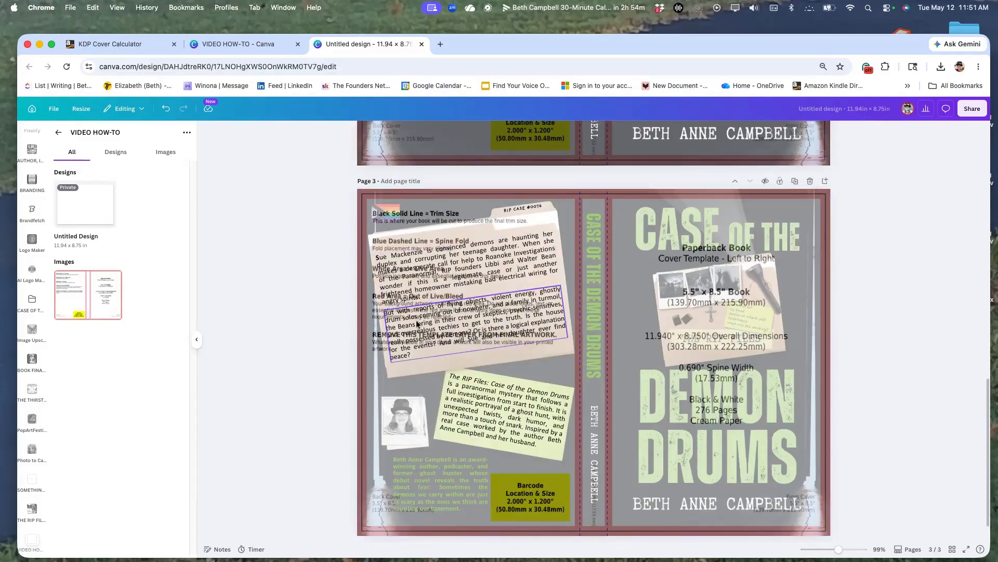
scroll(777, 323, up, 5)
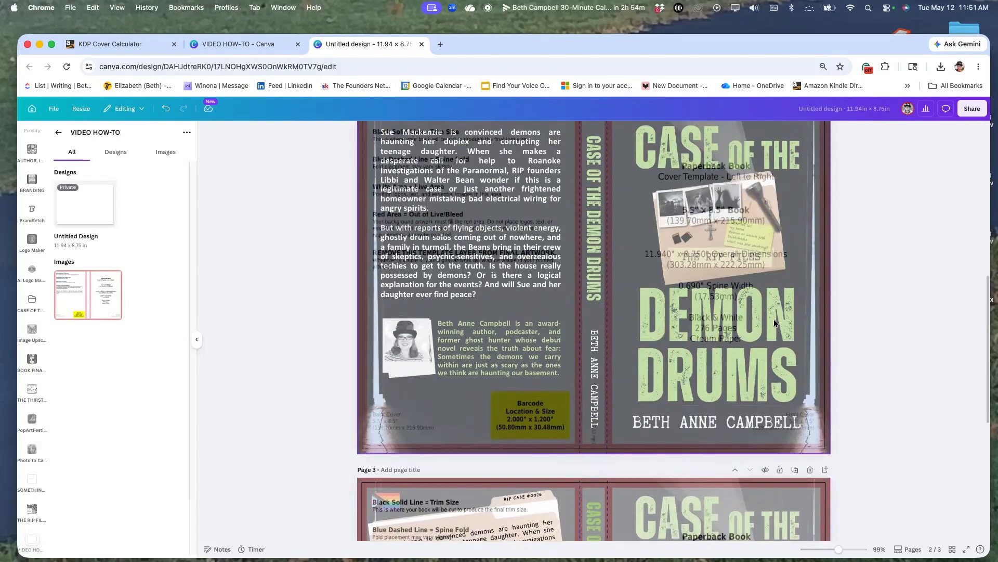
scroll(774, 319, up, 1)
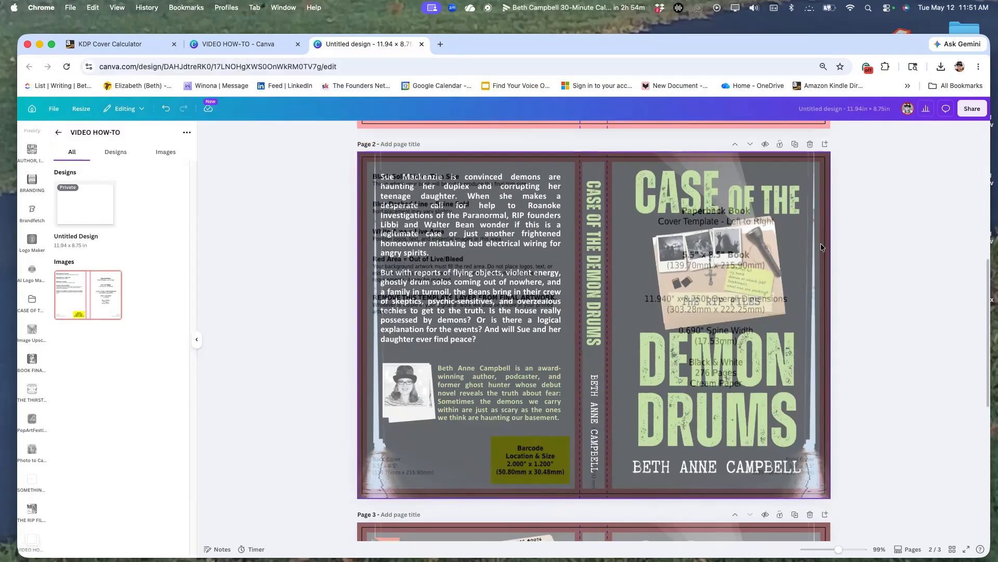
click(756, 165)
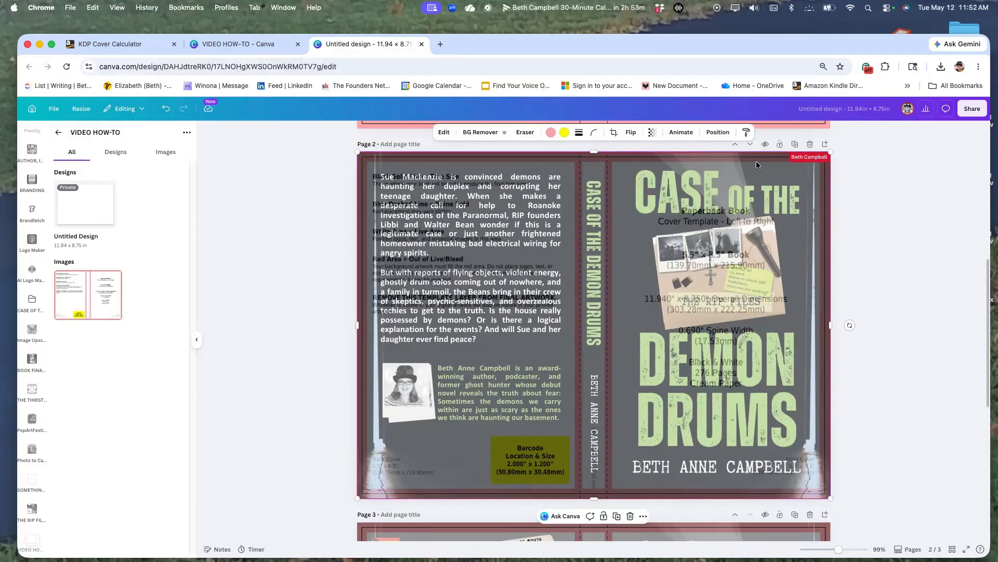
key(BackSpace)
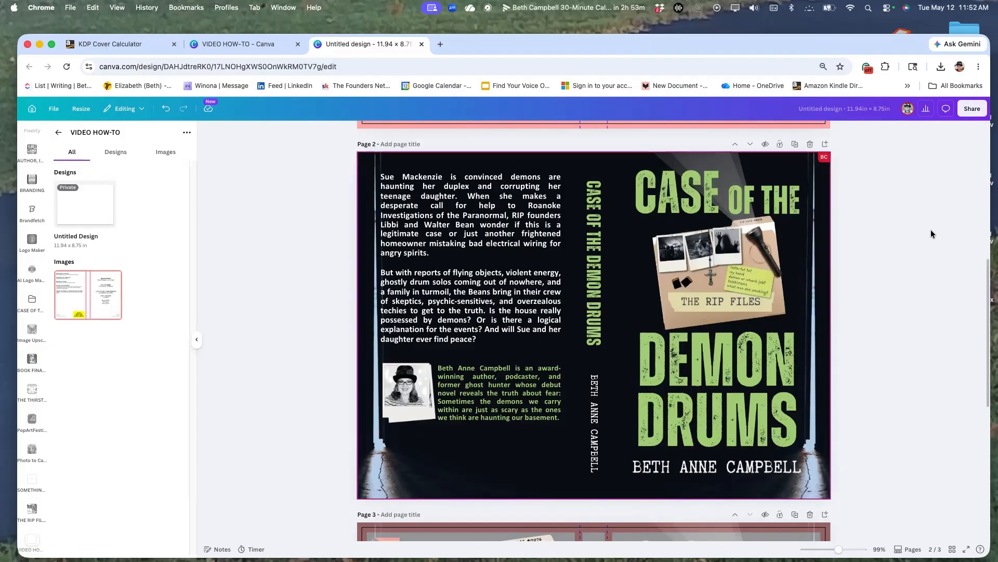
Set up a download of the design as PDF Print with the CMYK color profile for professional printing.
click(972, 108)
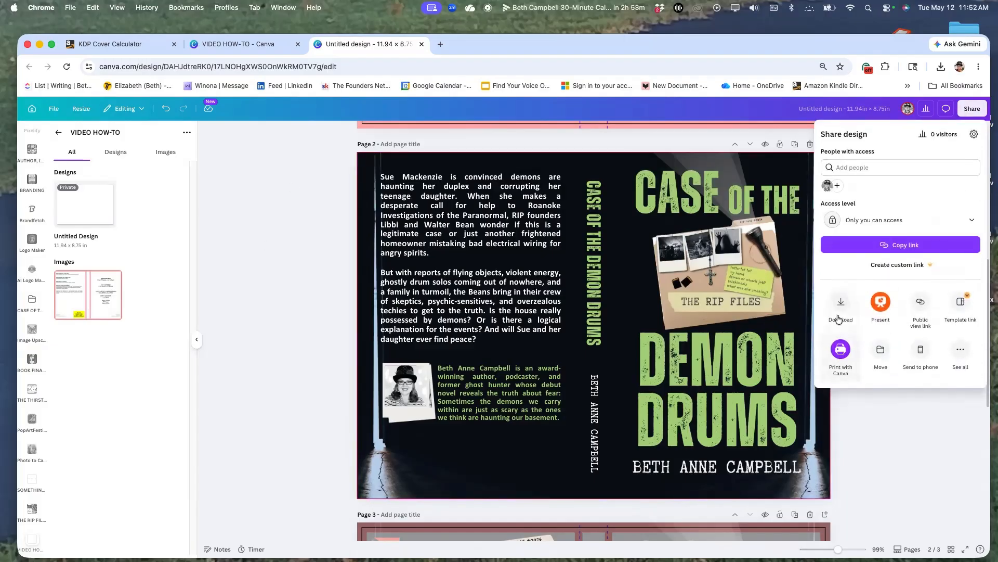
click(840, 307)
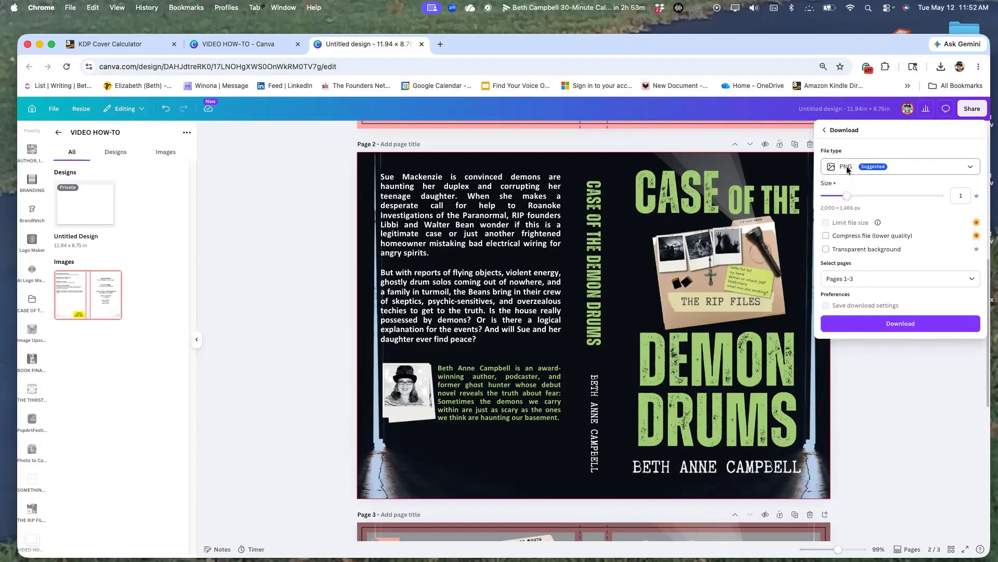
click(847, 170)
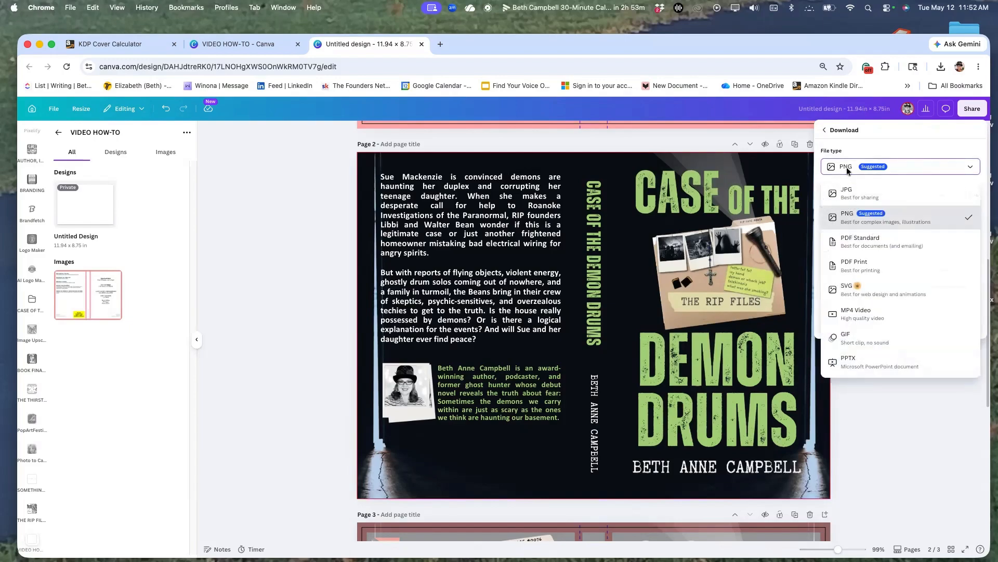
click(851, 269)
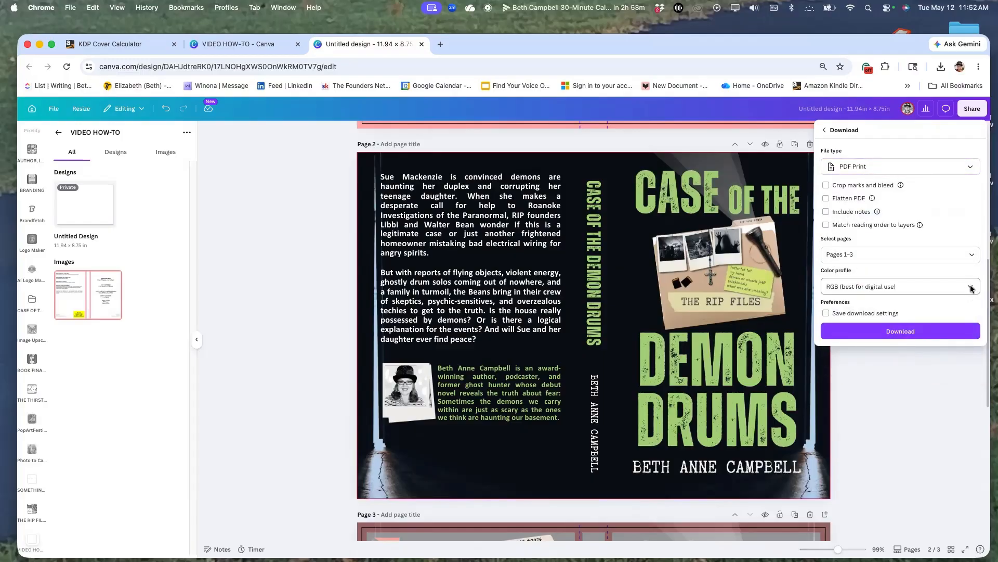
click(970, 287)
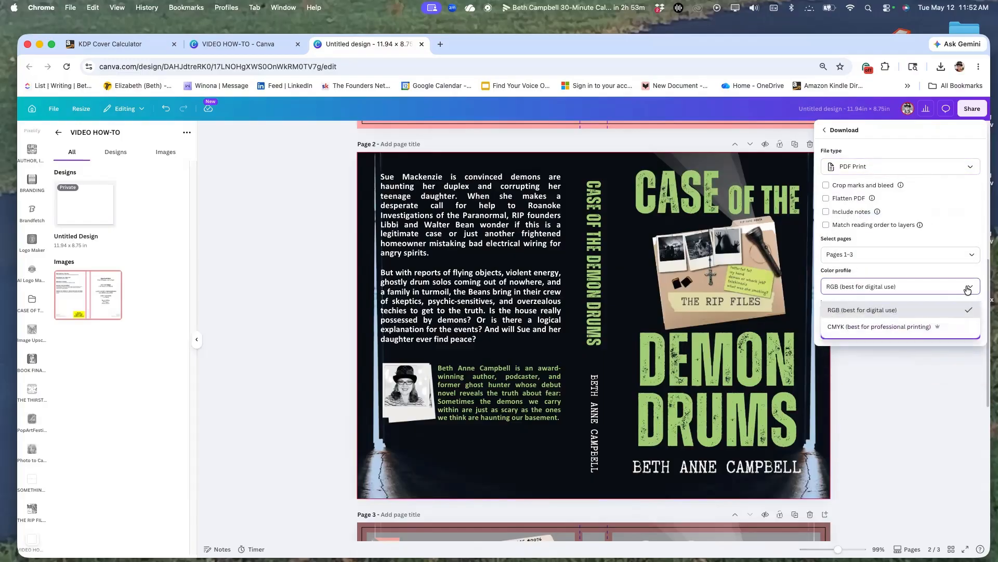
click(837, 330)
Limit the download to the current page (Page 2), turn on Flatten PDF and download the file.
click(843, 256)
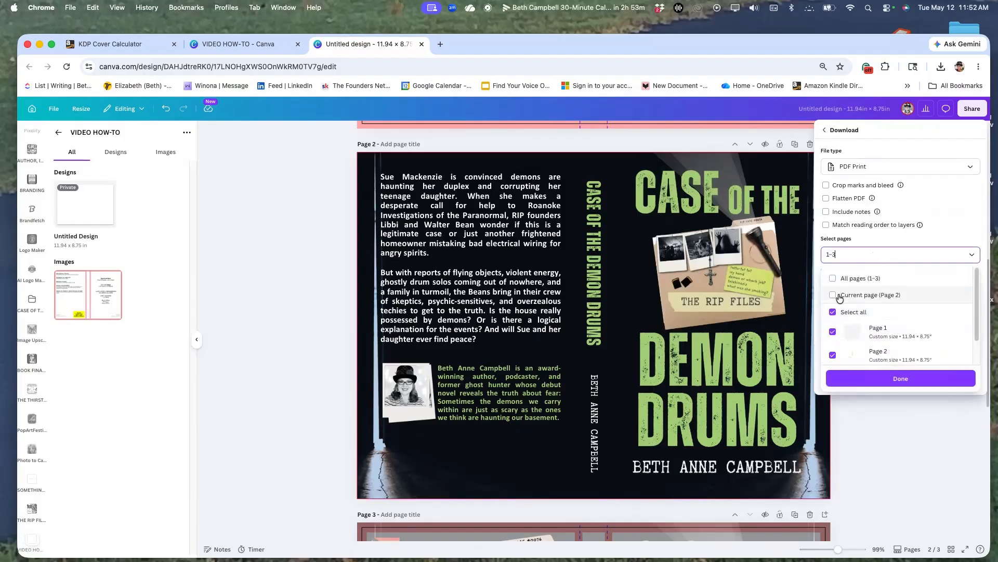
click(838, 295)
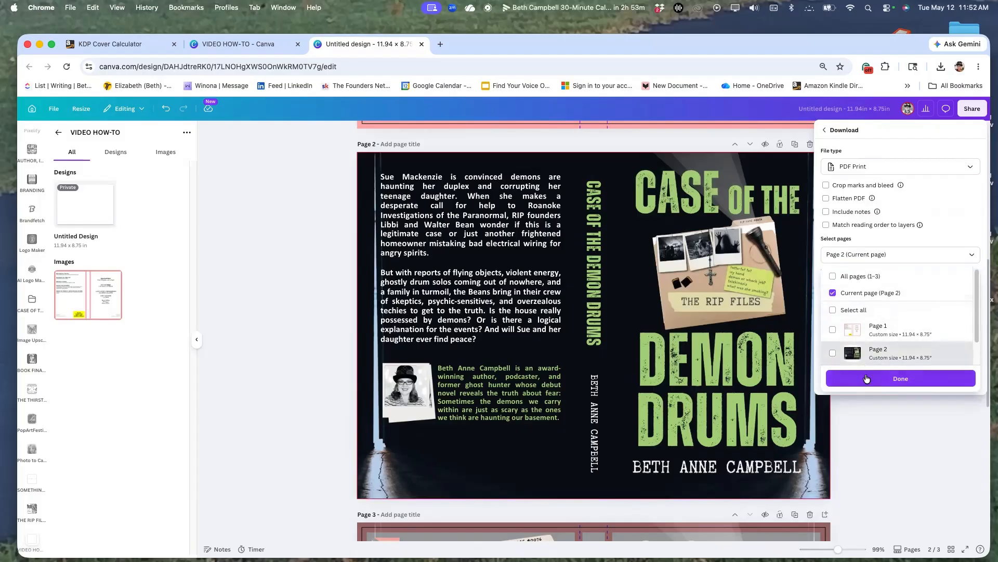
click(827, 199)
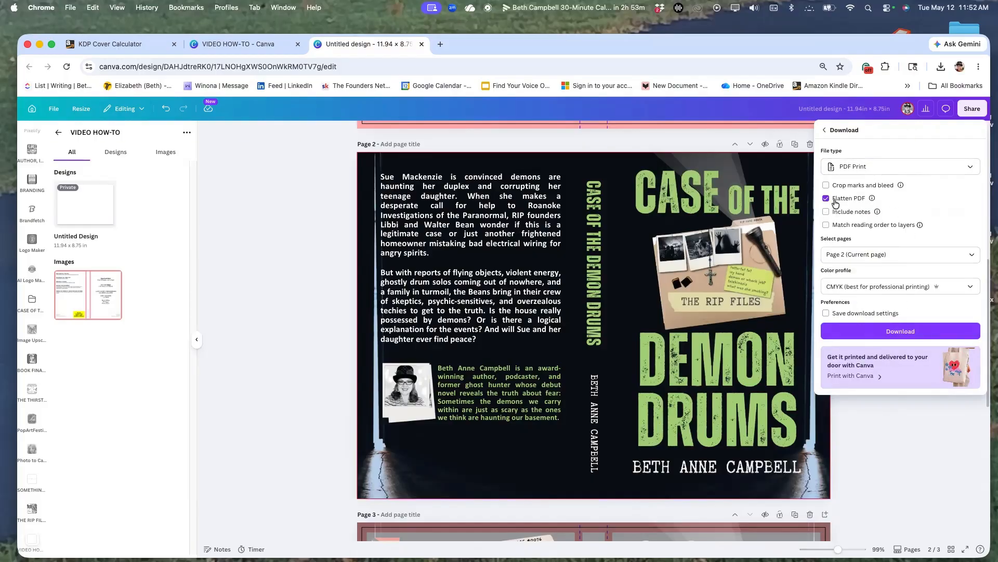
click(869, 333)
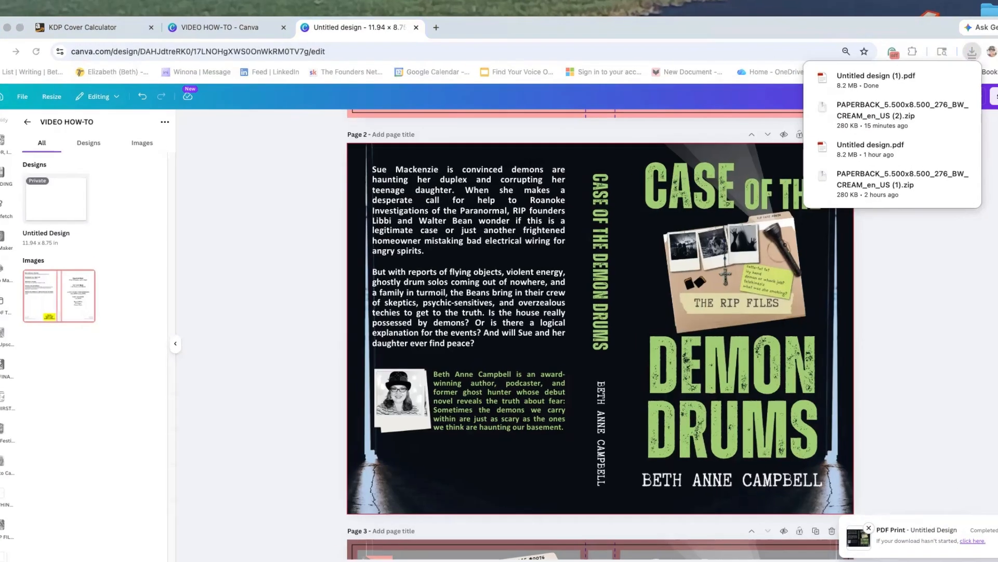
Open the downloaded Untitled design (1).pdf in PDF Expert and widen its window to inspect the exported cover.
click(851, 90)
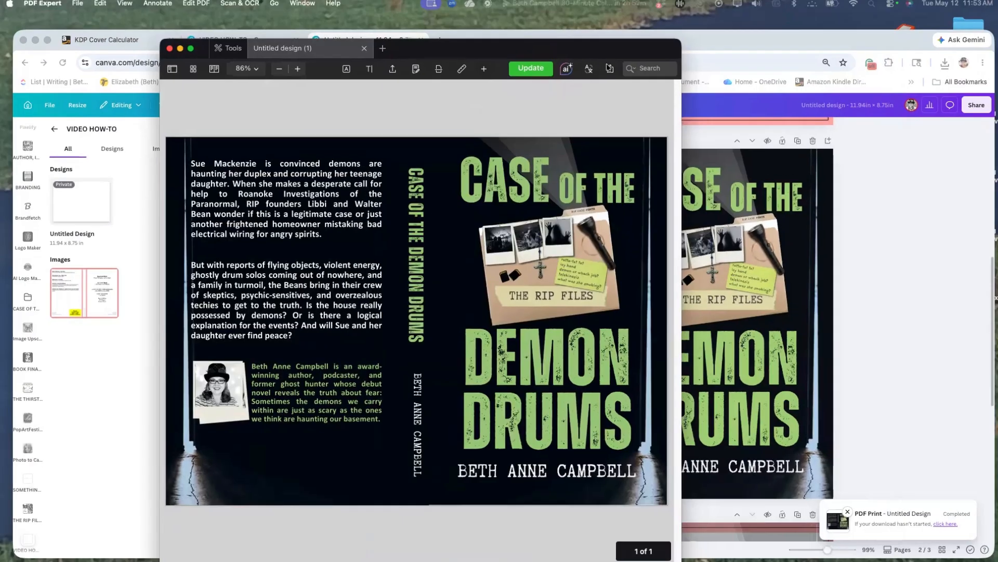
drag(682, 139, 777, 143)
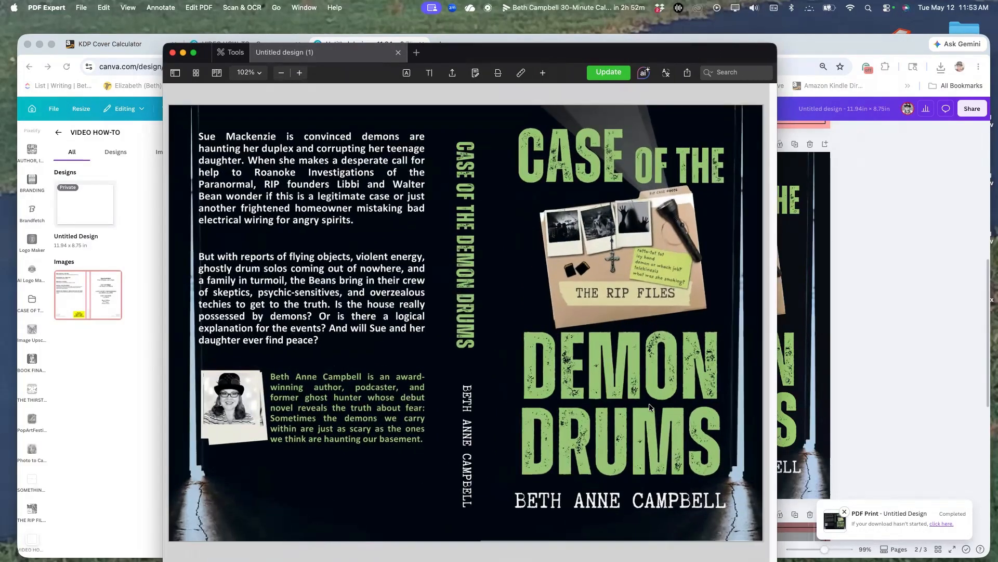